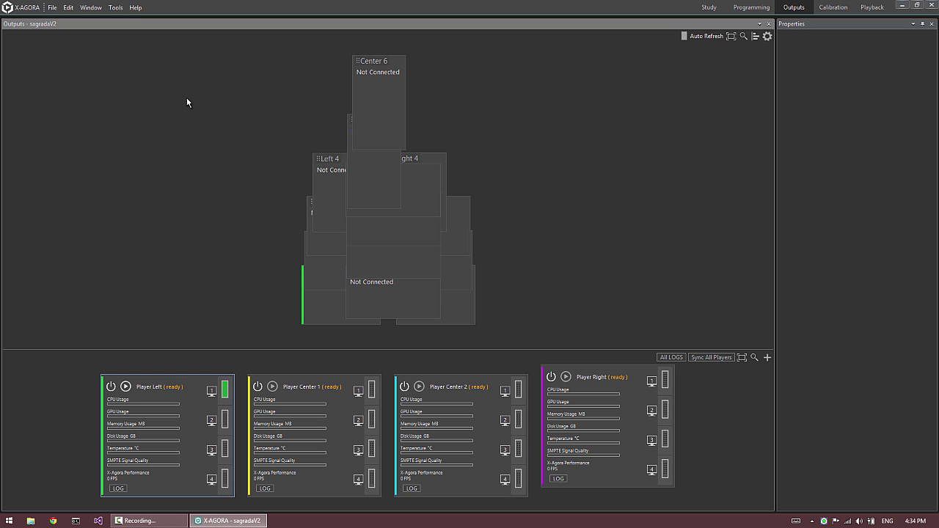
- View the 3D Study of the projection setup, then return to the Outputs layout
left_click(710, 8)
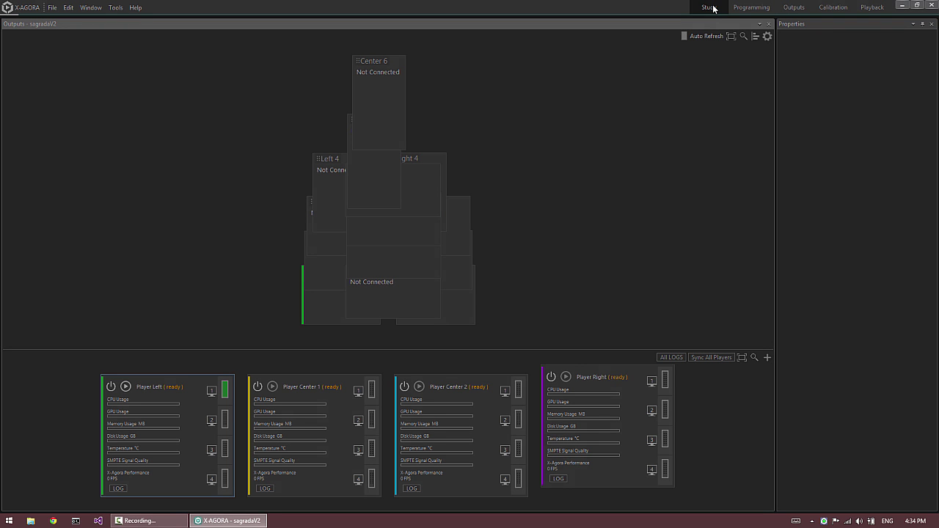
left_click(711, 7)
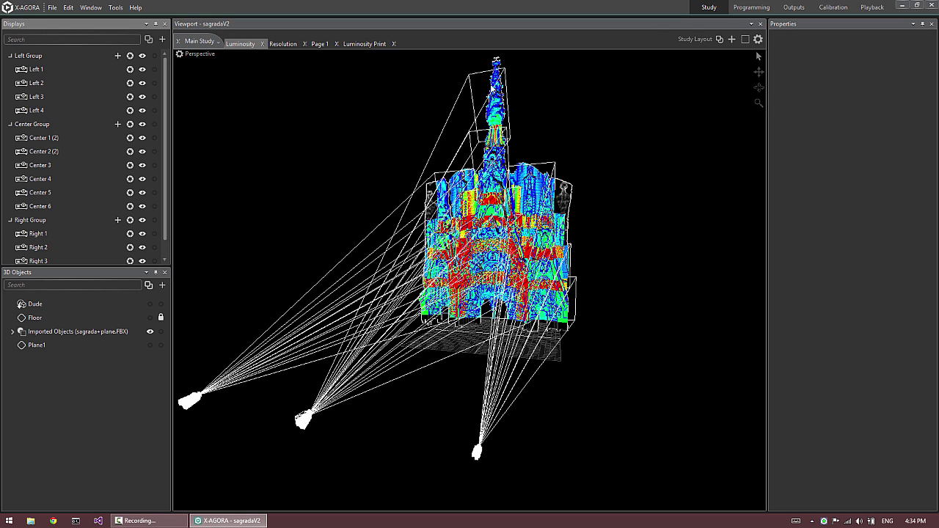
left_click(793, 8)
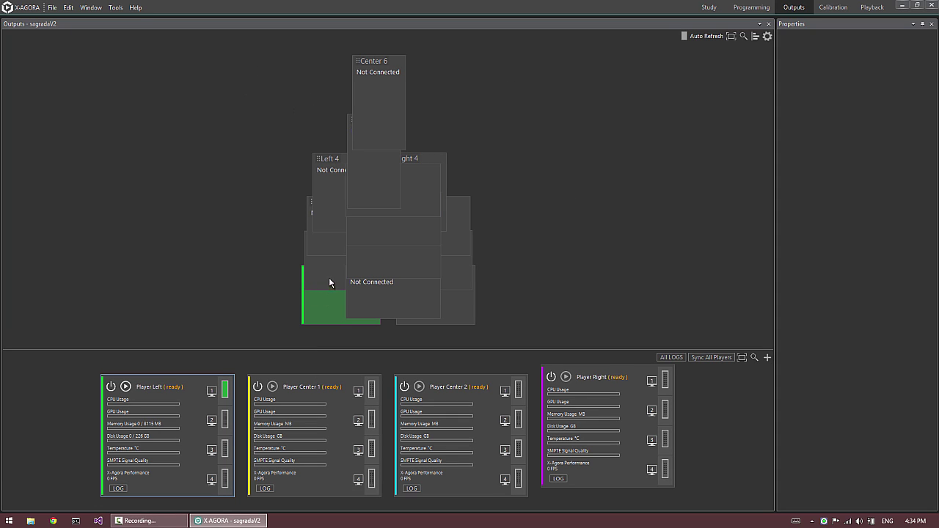
- Inspect the Left 4, Center 6 and Left 2 outputs, ending on Left 1 (1600x1200, Player Left)
left_click(330, 244)
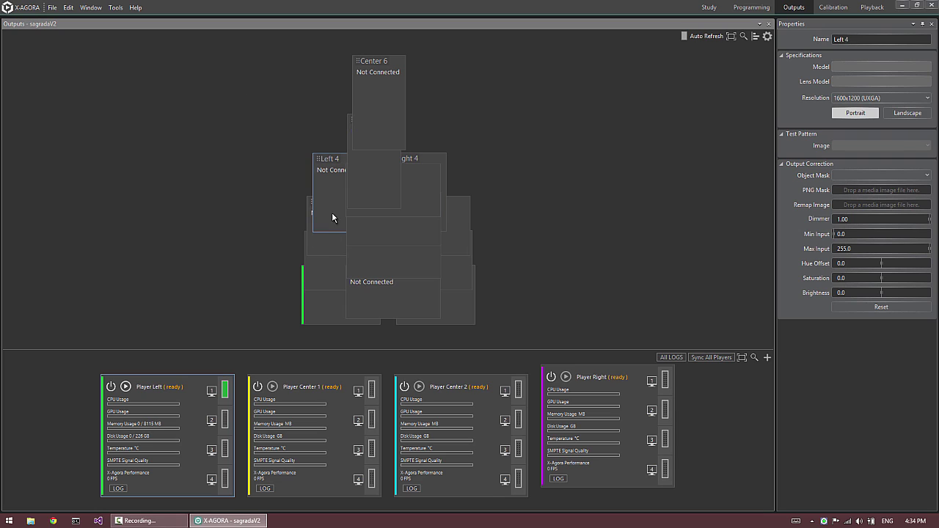
left_click(390, 104)
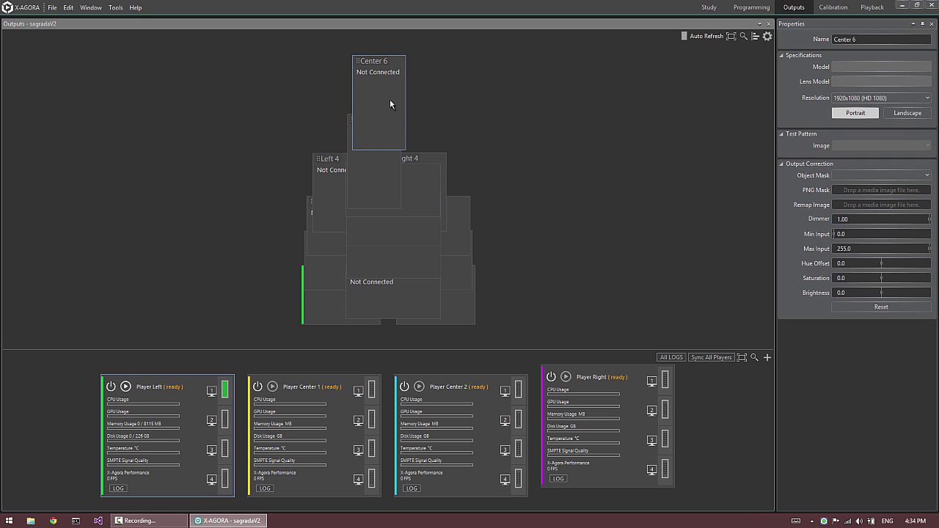
left_click(326, 309)
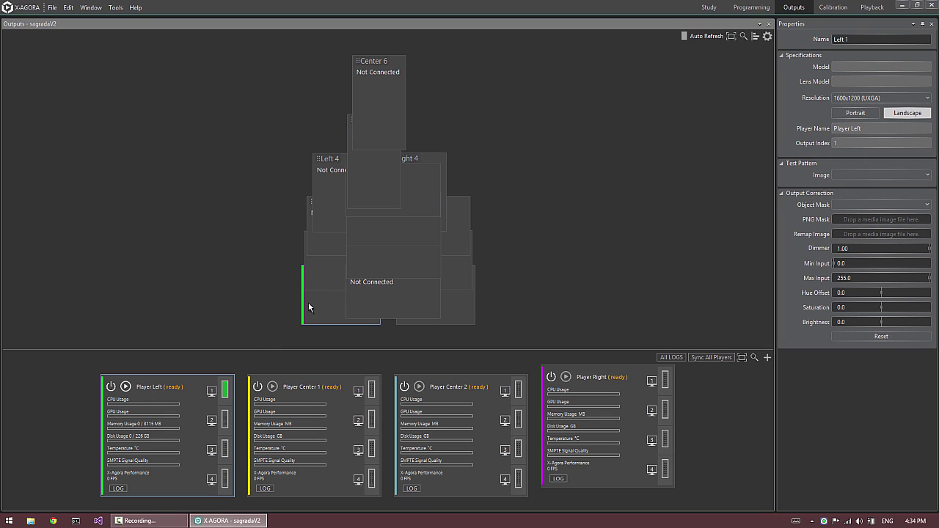
left_click(335, 279)
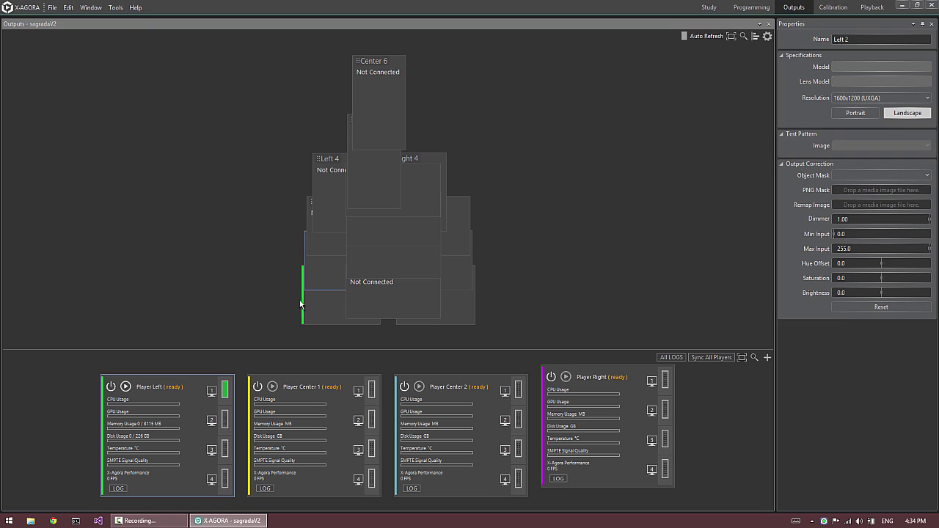
left_click(322, 296)
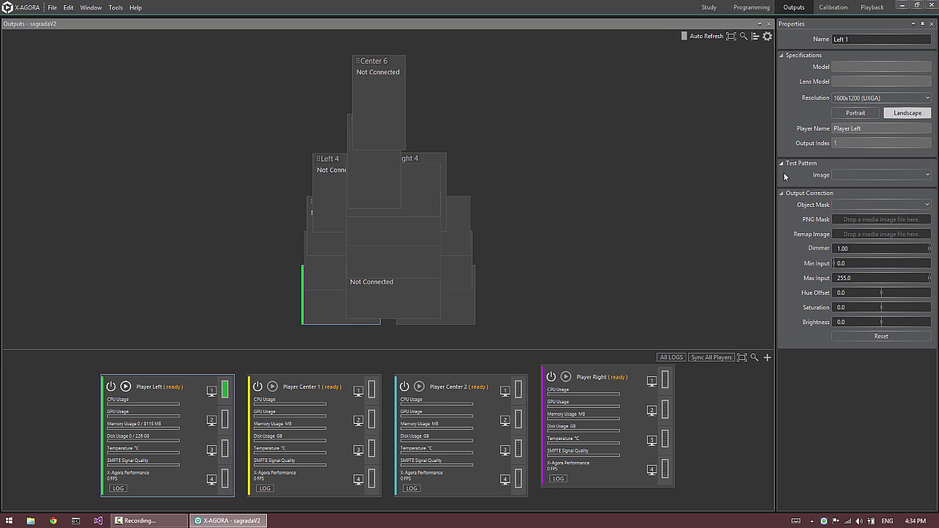
- Set Left 1's test pattern to blue_200x200.png, then clear it to no image
left_click(841, 173)
left_click(843, 204)
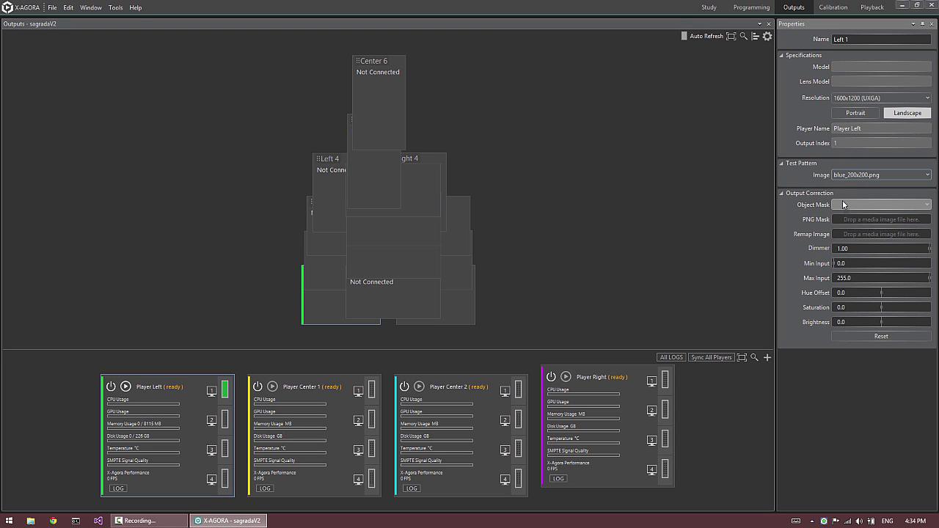
left_click(841, 175)
left_click(841, 189)
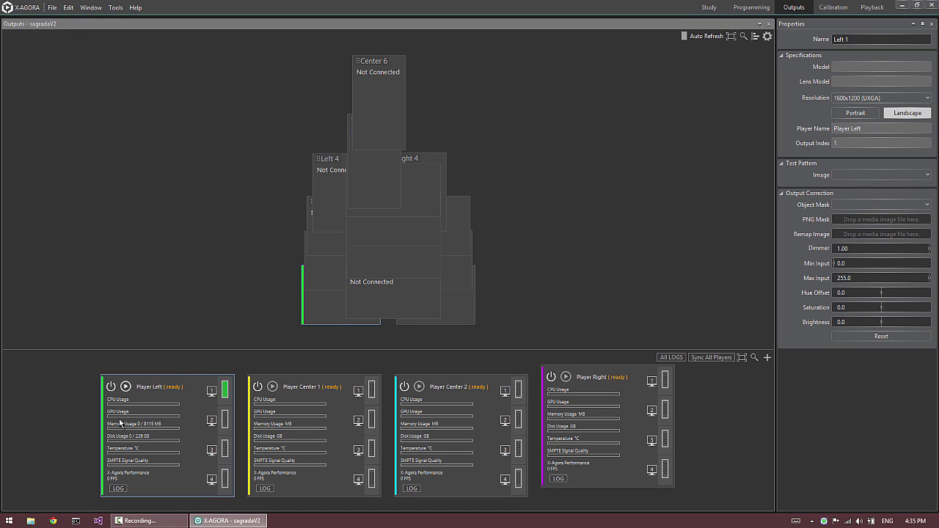
- Show Player Left's settings and select its LOCALHOST host name to inspect it
left_click(197, 386)
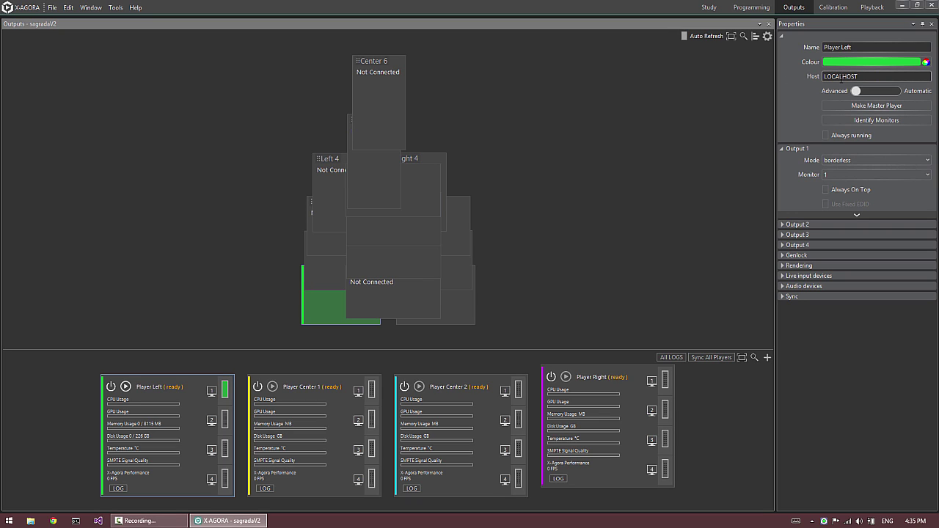
left_click(855, 78)
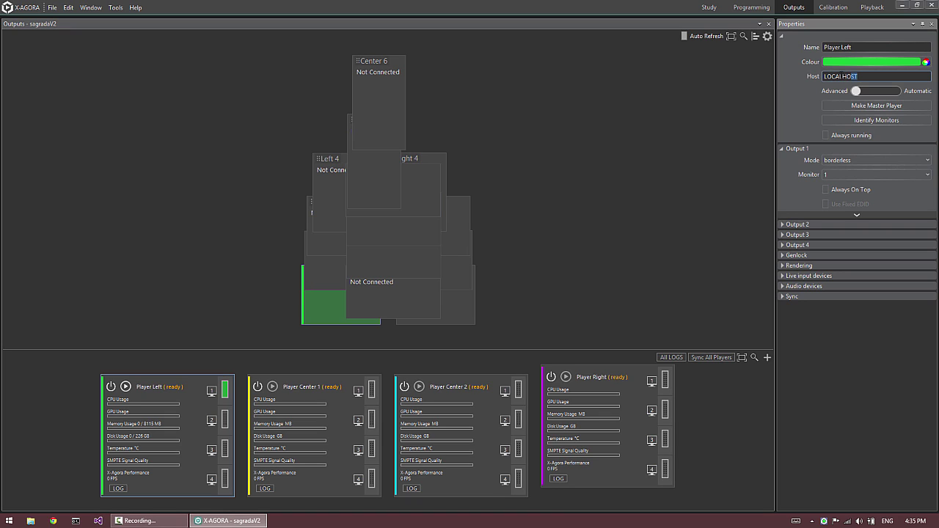
double_click(834, 79)
left_click(864, 76)
left_click(857, 94)
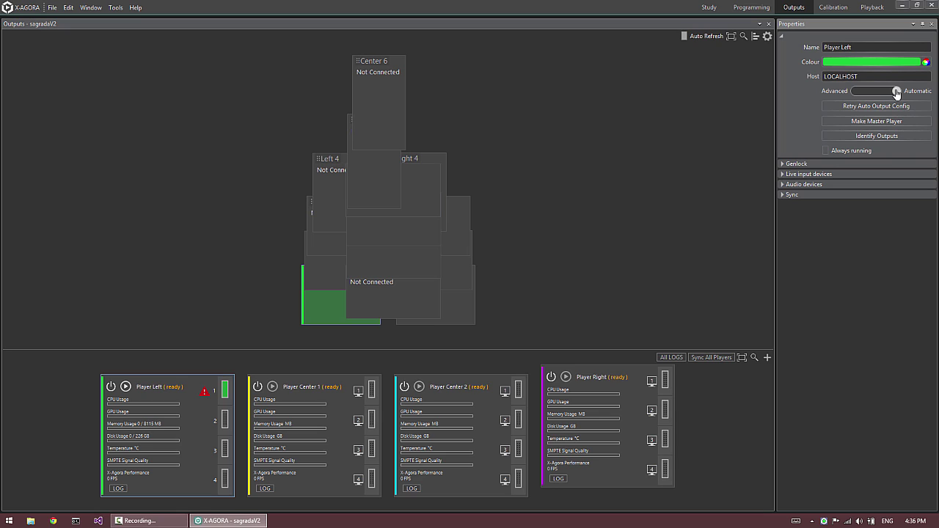
left_click(896, 93)
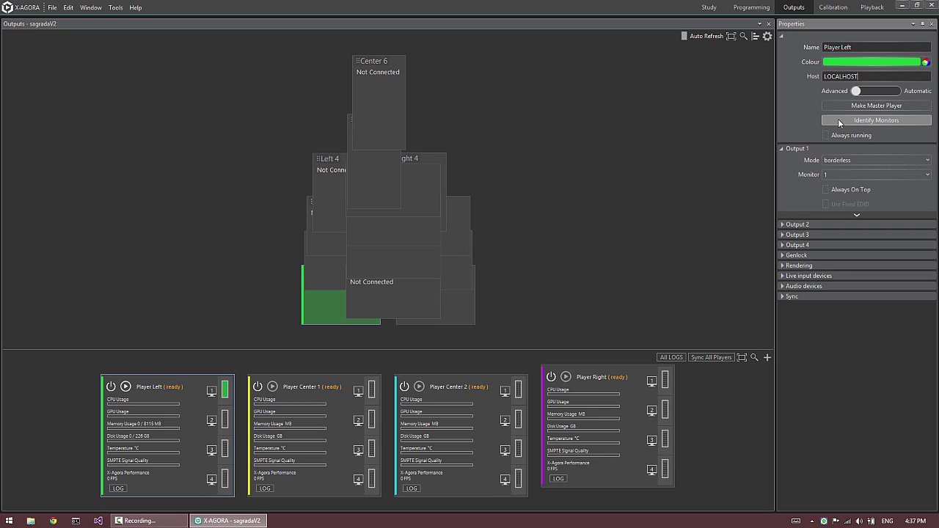
left_click(838, 120)
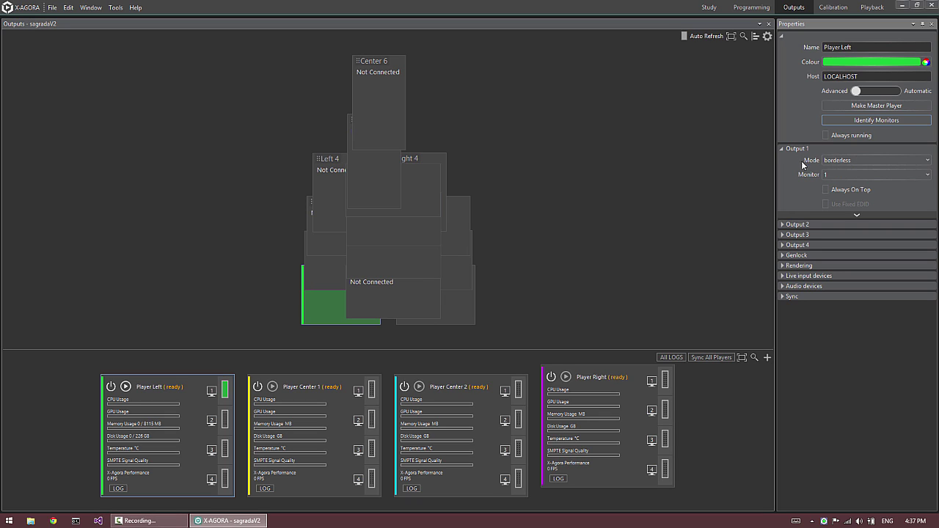
left_click(840, 176)
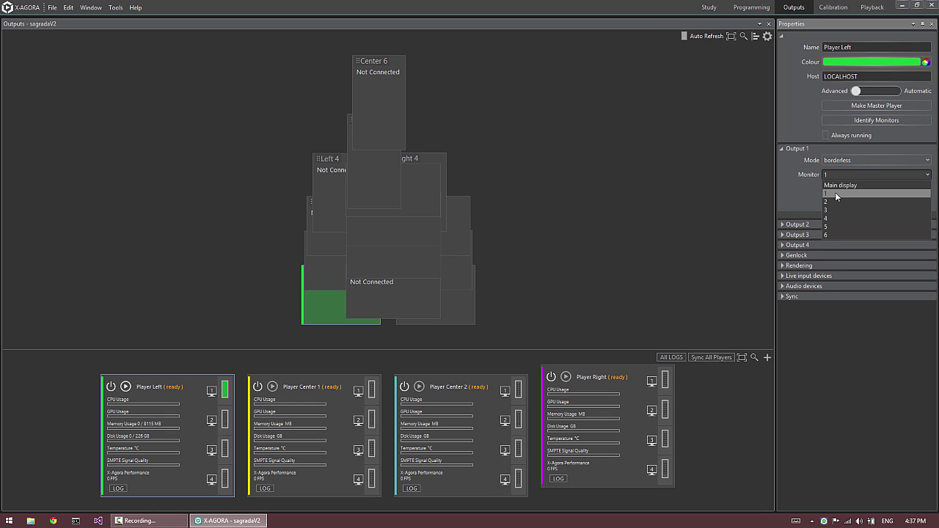
left_click(835, 192)
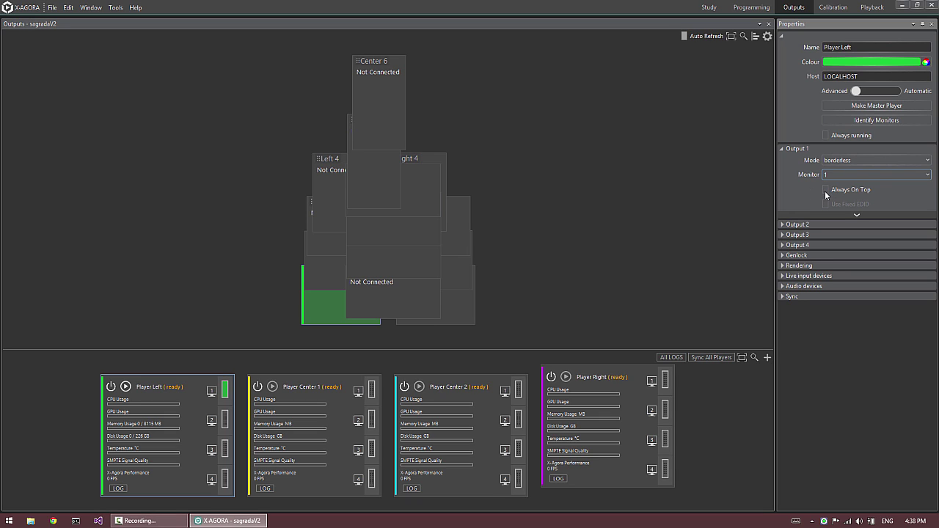
left_click(826, 190)
- Set Player Left's Output 1 window mode to windowed
left_click(836, 161)
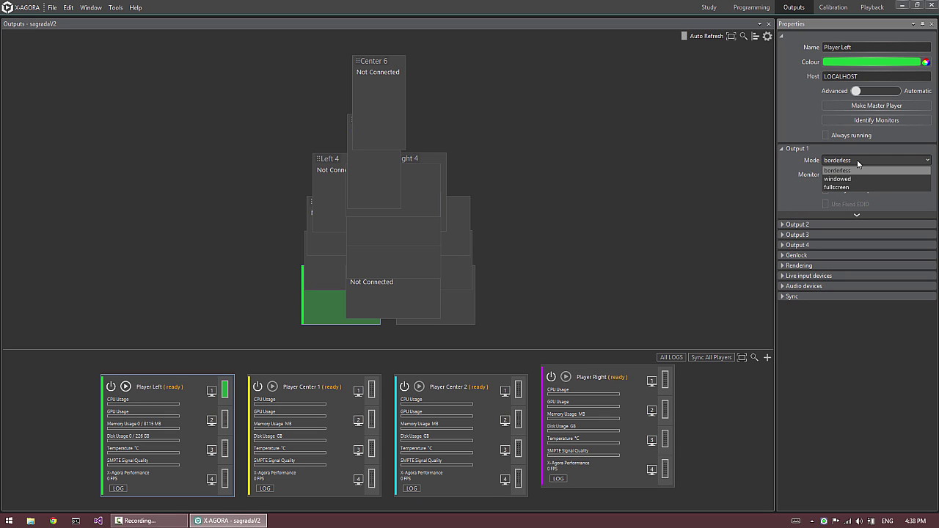
left_click(787, 192)
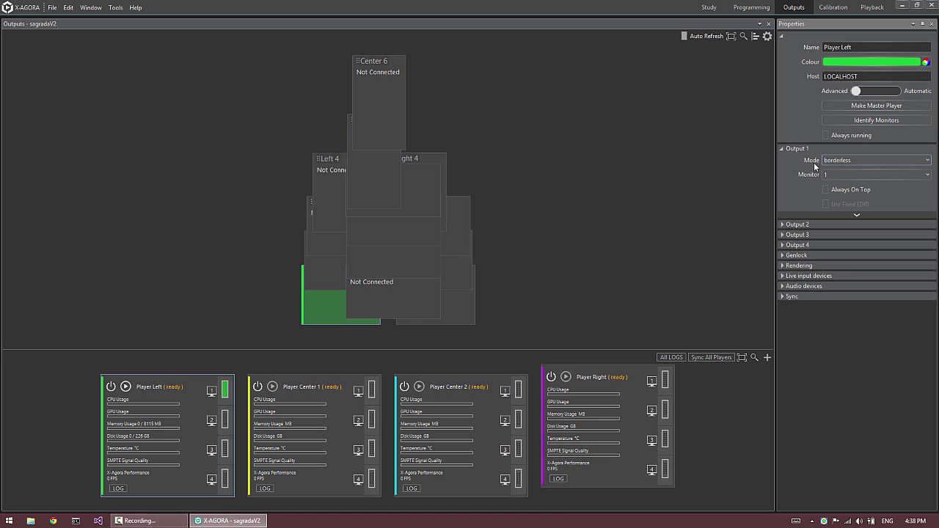
left_click(834, 161)
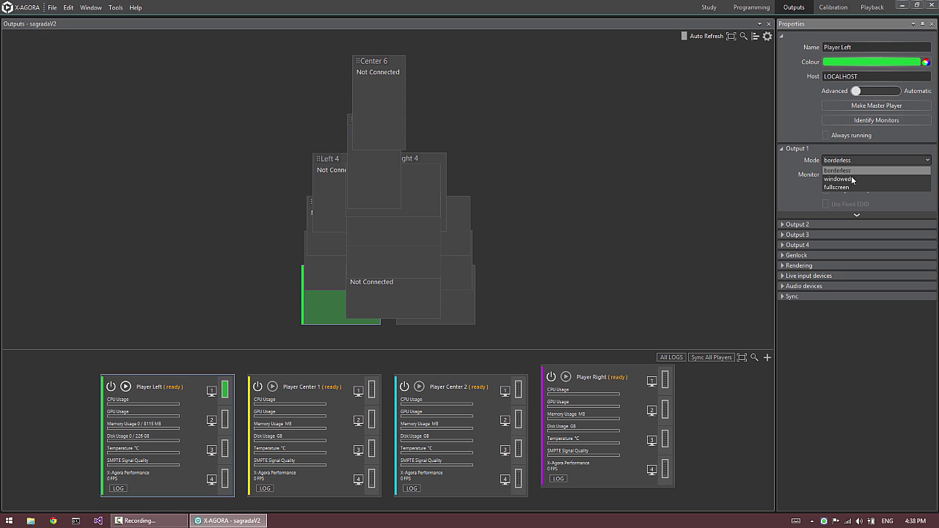
left_click(850, 180)
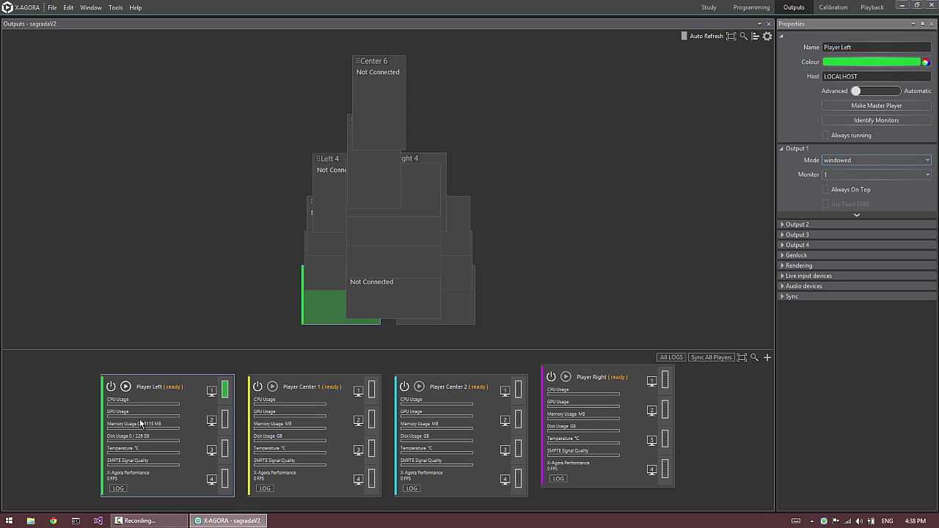
left_click(126, 386)
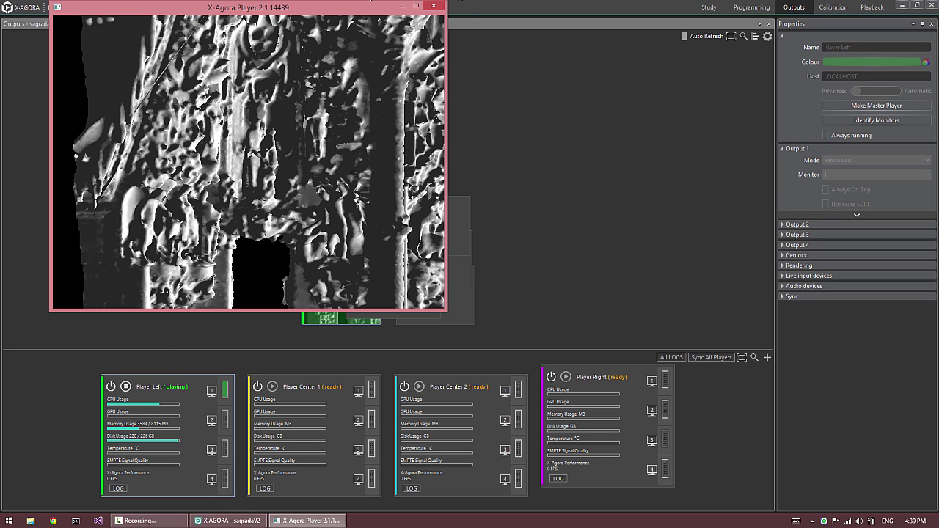
- Stop Player Left playback, keeping Output 1 windowed on monitor 1
left_click(125, 387)
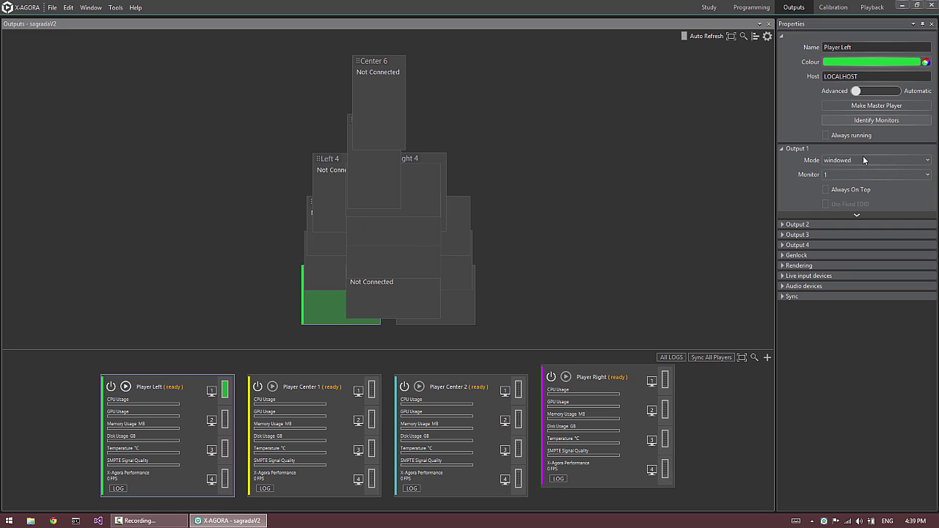
left_click(859, 160)
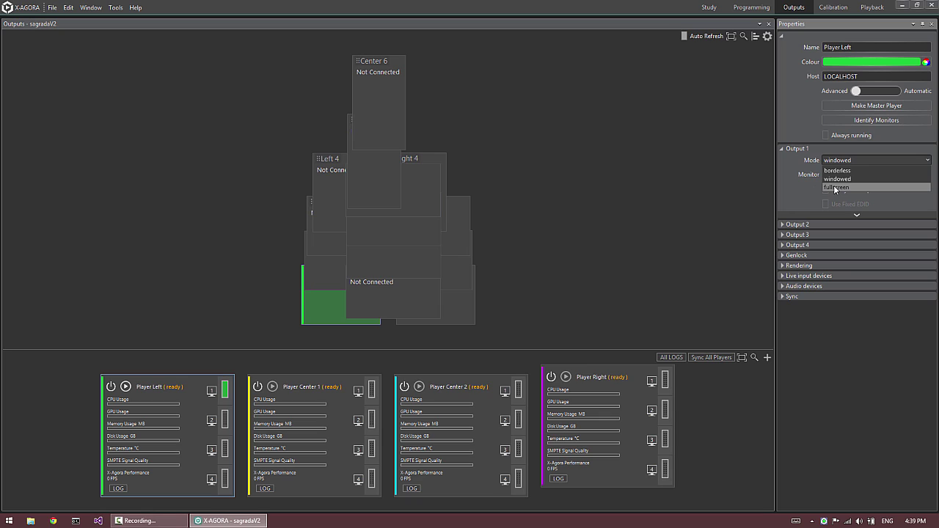
left_click(787, 189)
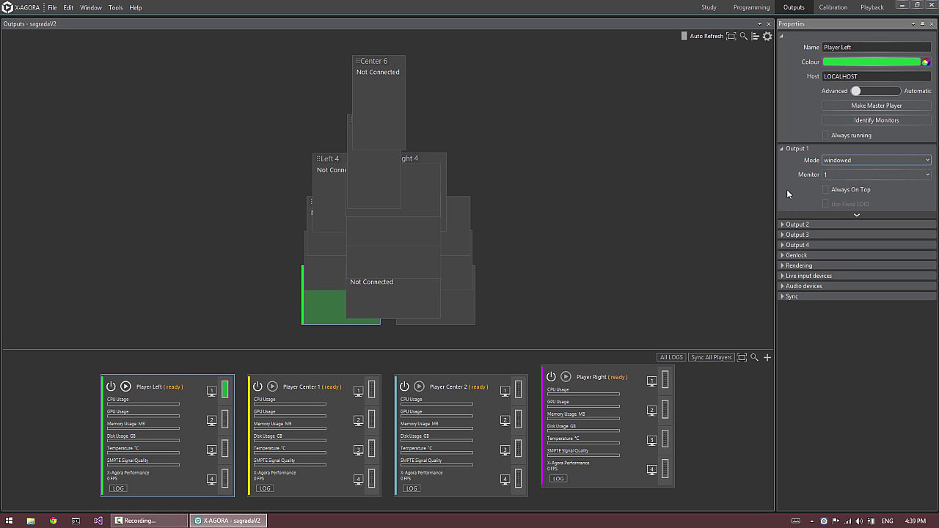
- Expand Player Left's Output 2 settings, showing borderless on monitor 2
left_click(796, 149)
left_click(797, 149)
left_click(800, 226)
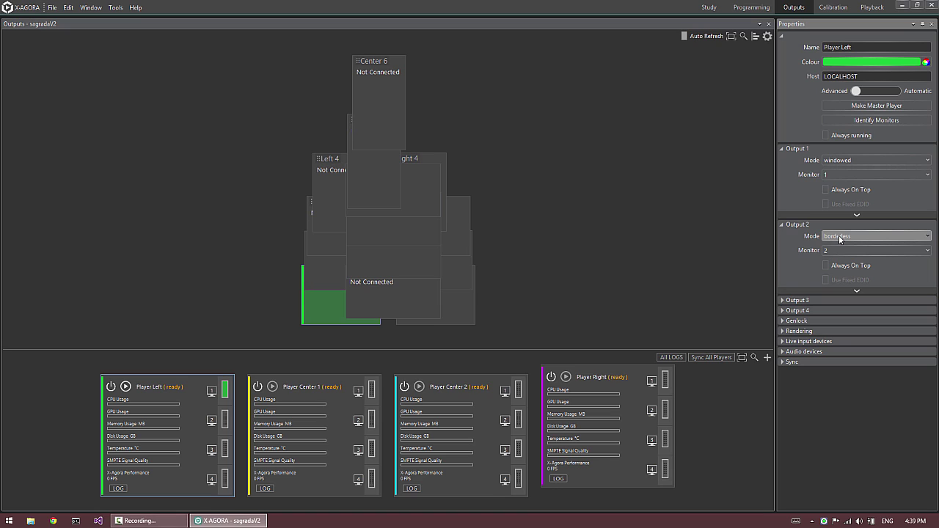
- Drag the Left 2 output out beside the stack, left of Left 1, and reselect Player Left
left_click(314, 273)
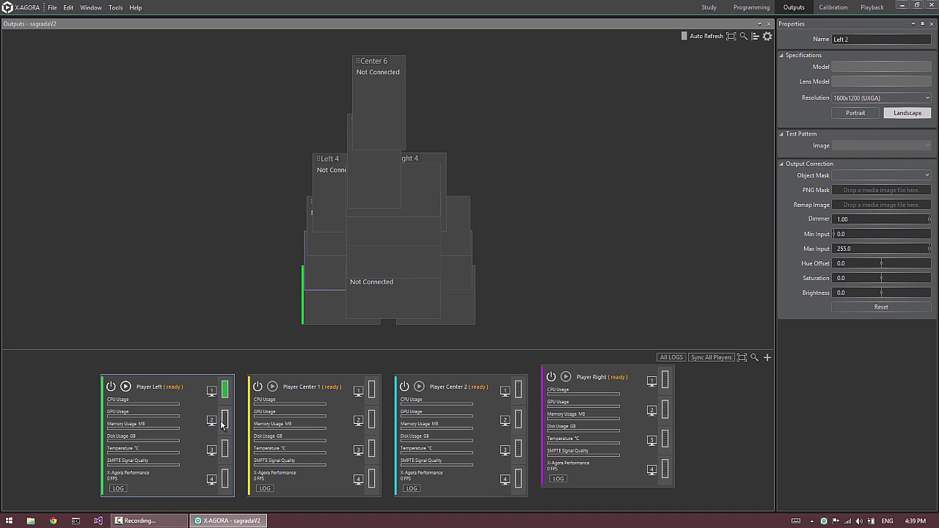
mouse_move(225, 420)
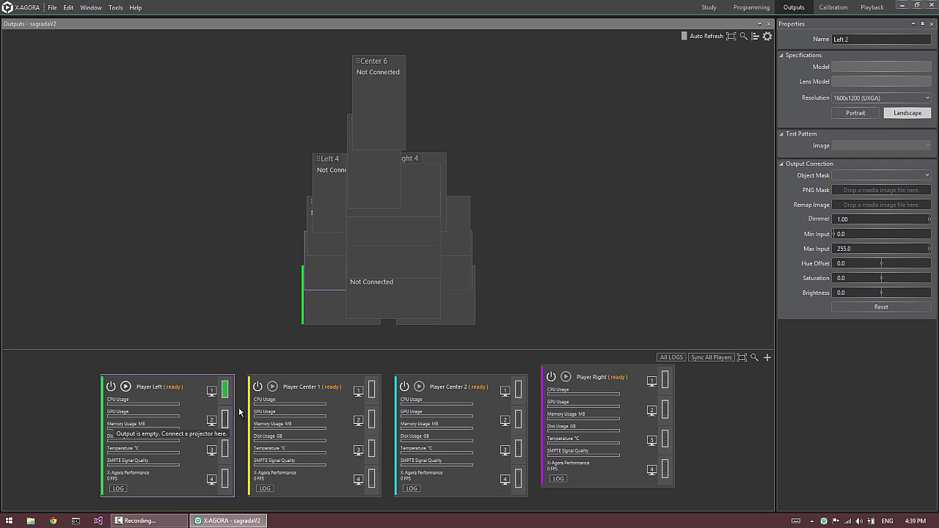
left_click(175, 394)
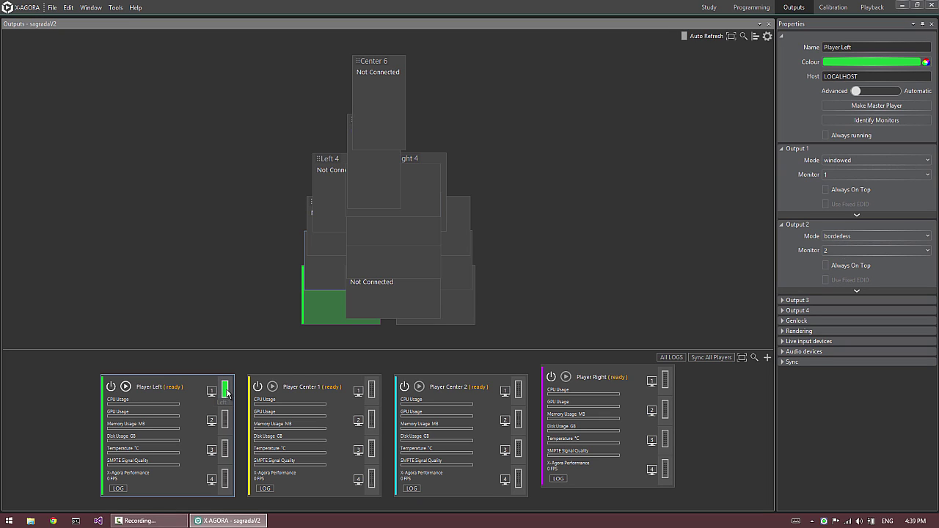
left_click(332, 268)
mouse_move(317, 274)
left_mouse_down()
mouse_move(250, 258)
mouse_move(225, 420)
left_mouse_up()
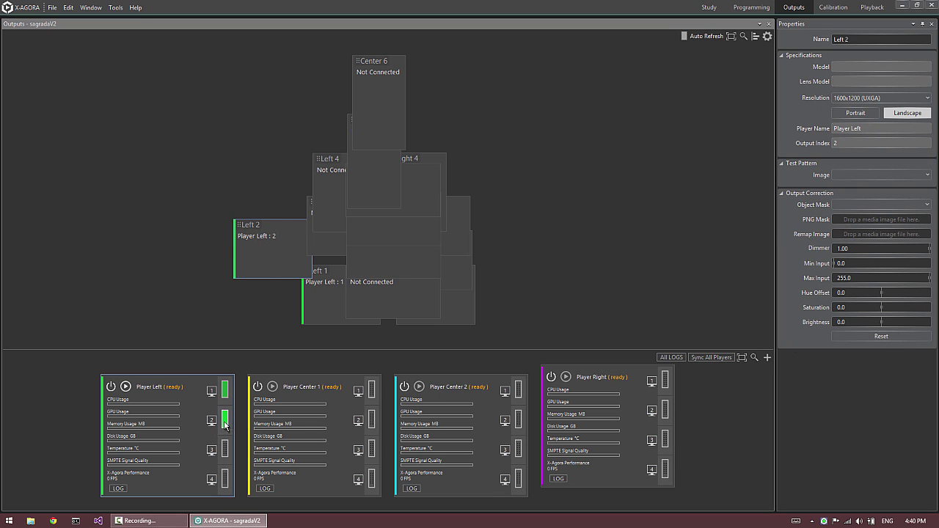
left_click(172, 392)
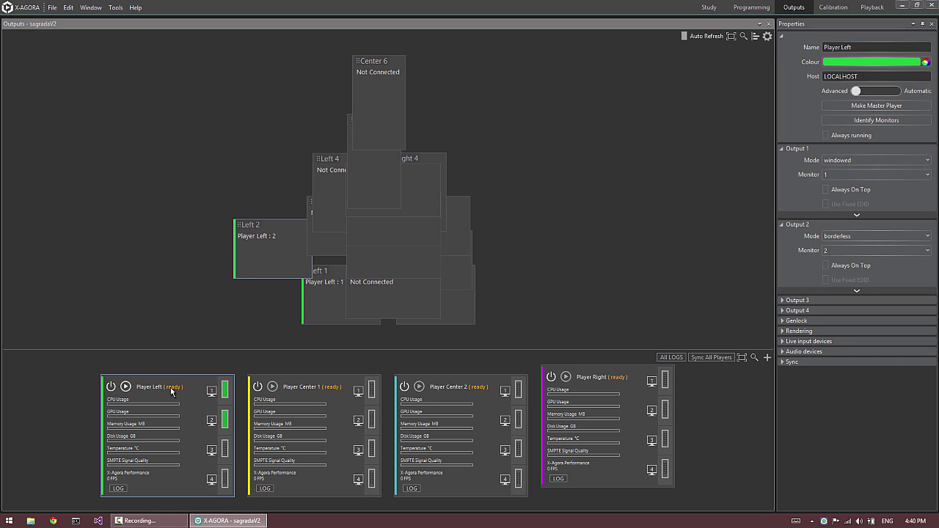
- Assign Player Left's Output 2 to monitor 1 instead of 2
left_click(843, 251)
left_click(839, 270)
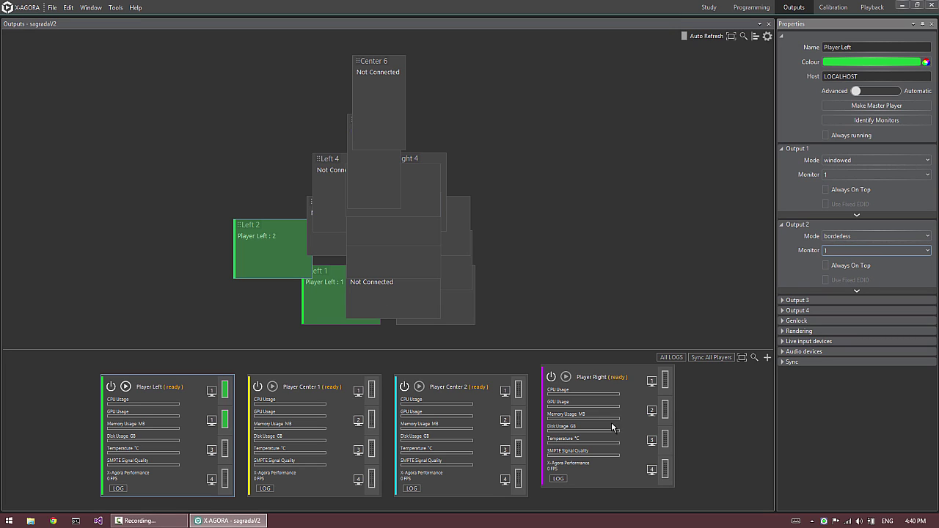
- Run a test playback of Player Left, move its output window right, and stop it
left_click(126, 387)
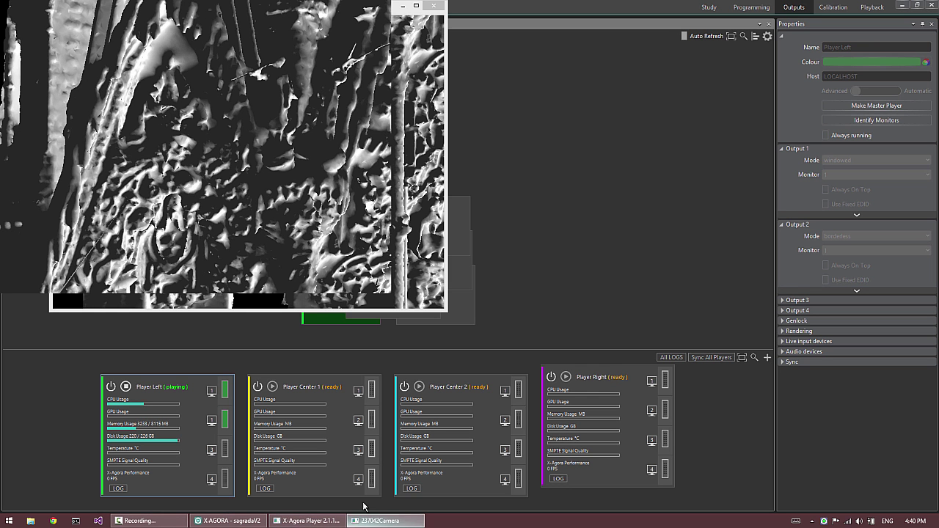
left_click_drag(396, 16, 723, 10)
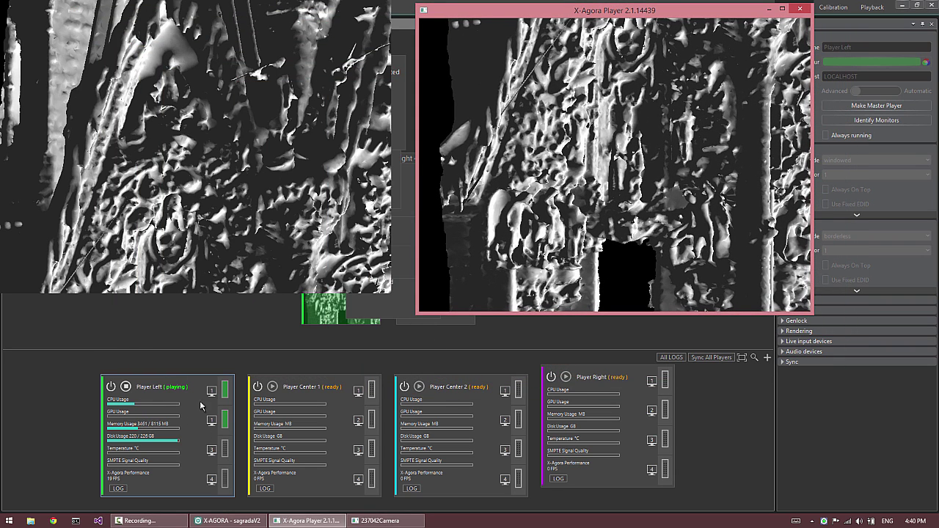
left_click(125, 387)
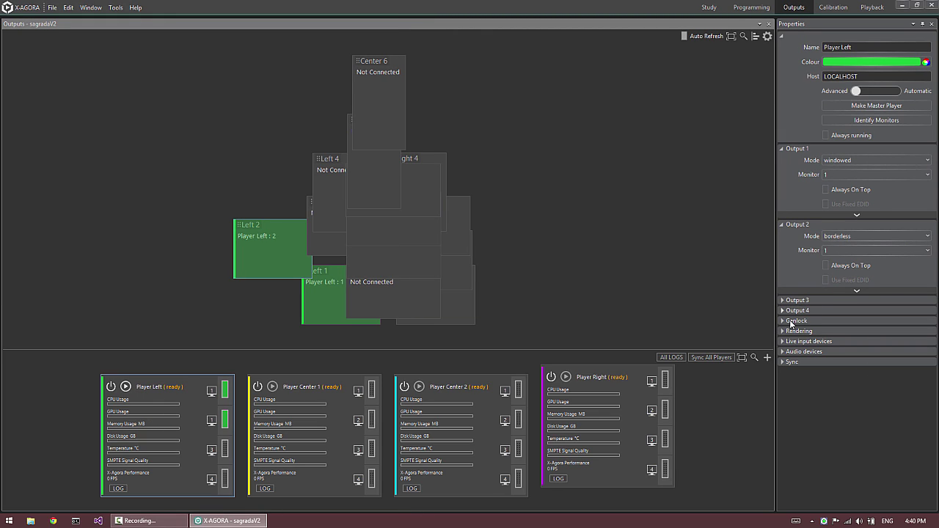
- Collapse Output 2, expand Genlock and Rendering, and leave VSync off with Refresh Rate blank
left_click(783, 224)
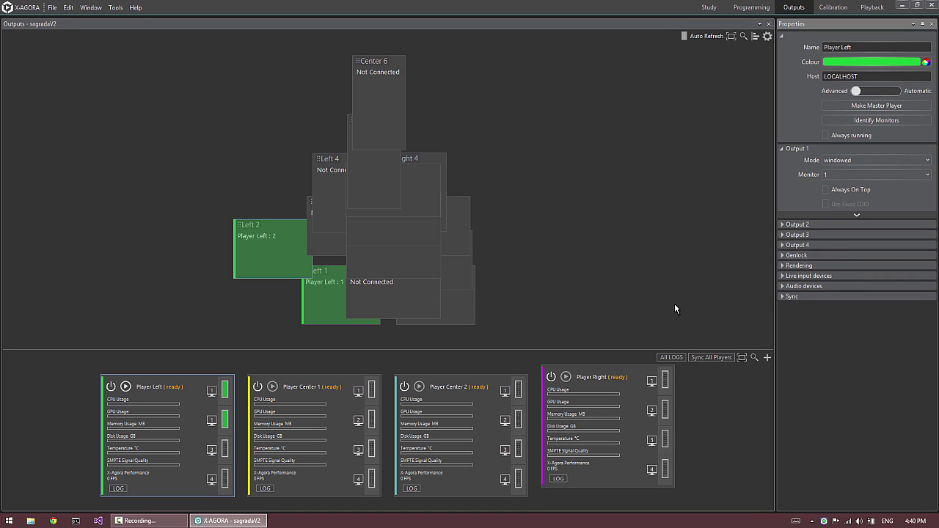
left_click(783, 256)
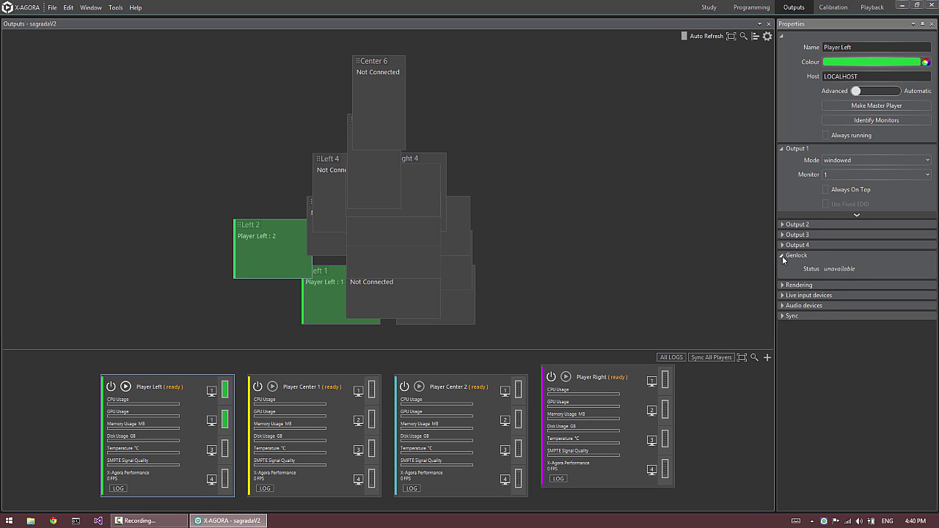
left_click(783, 284)
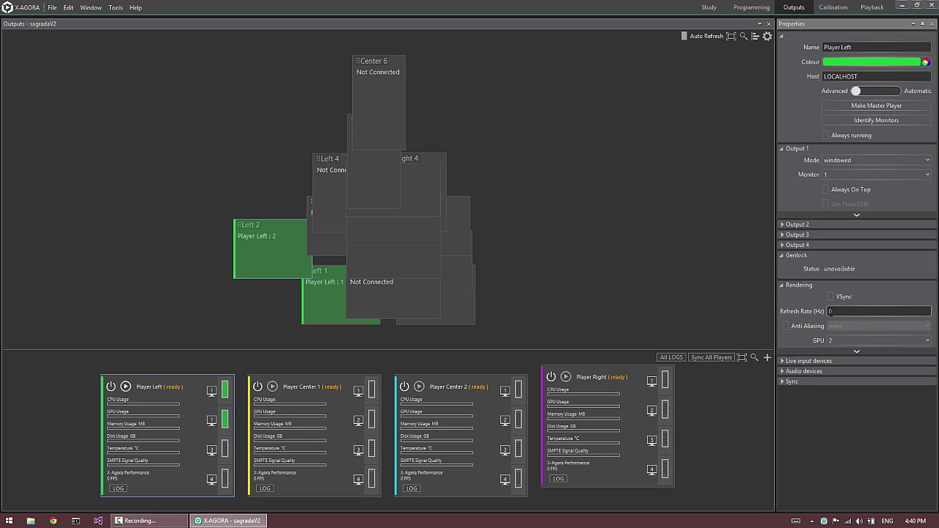
left_click(830, 295)
left_click(833, 297)
left_click(845, 313)
- Try anti-aliasing and its level choices, leave it disabled, and keep GPU at 2
left_click(786, 327)
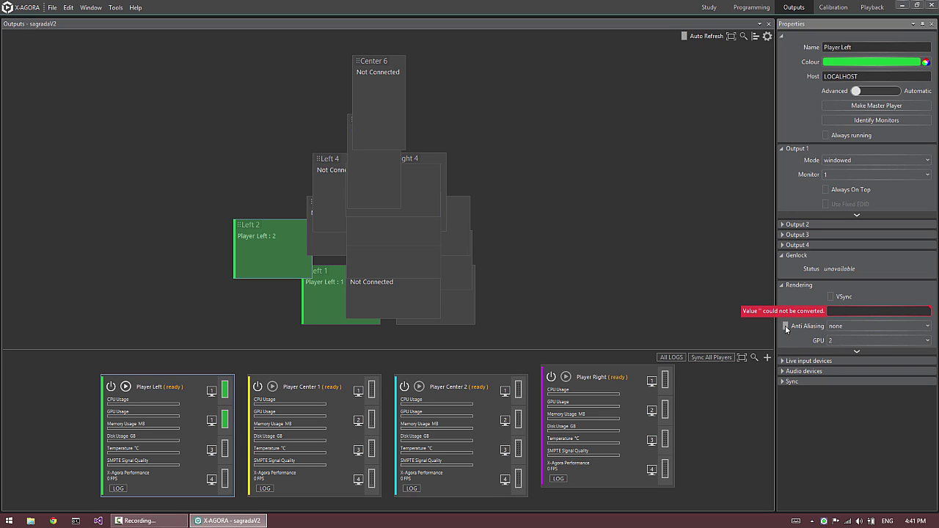
left_click(786, 327)
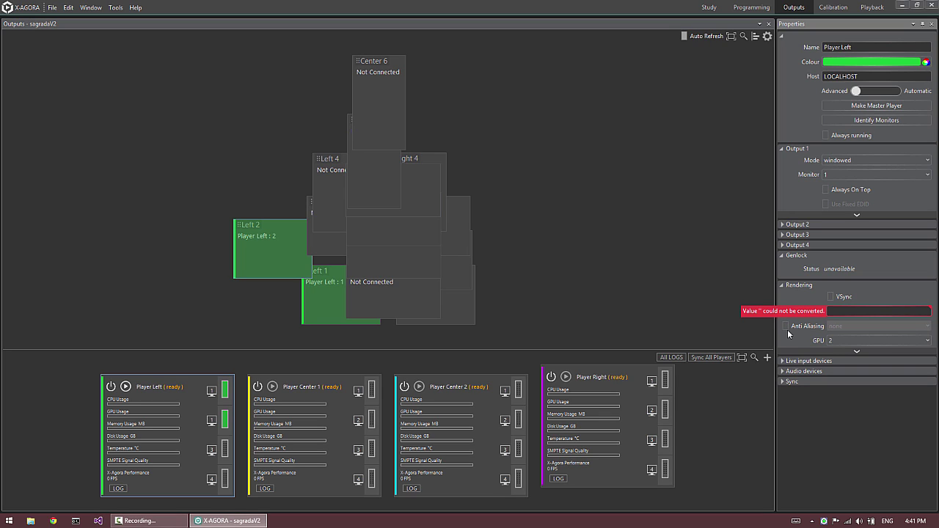
left_click(786, 327)
left_click(874, 326)
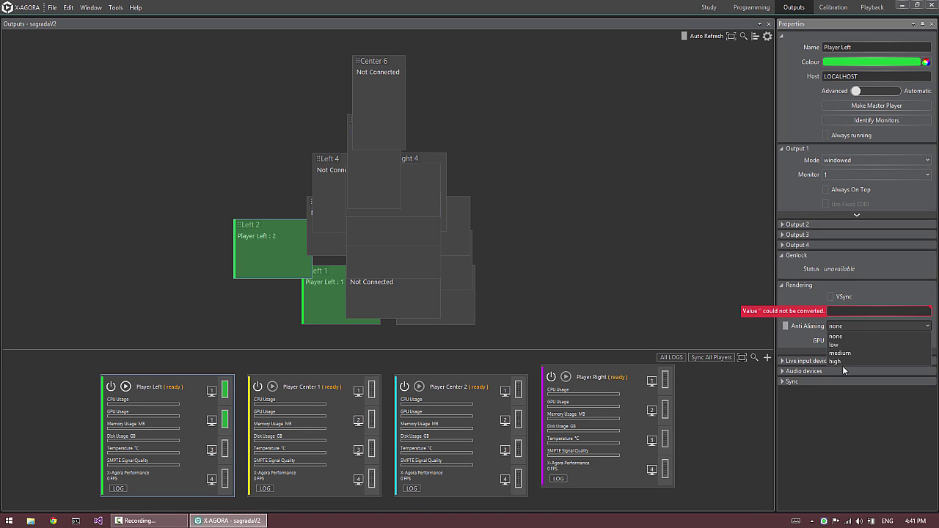
left_click(787, 327)
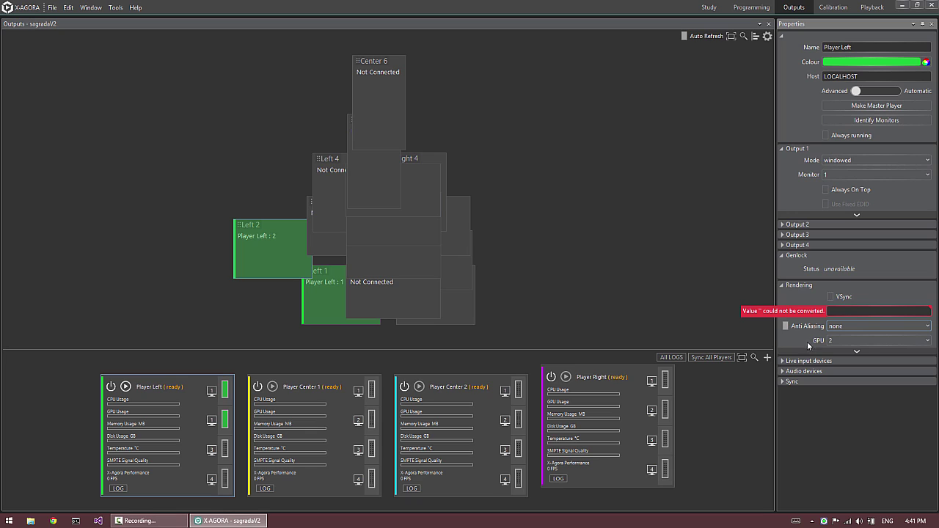
left_click(786, 326)
left_click(860, 341)
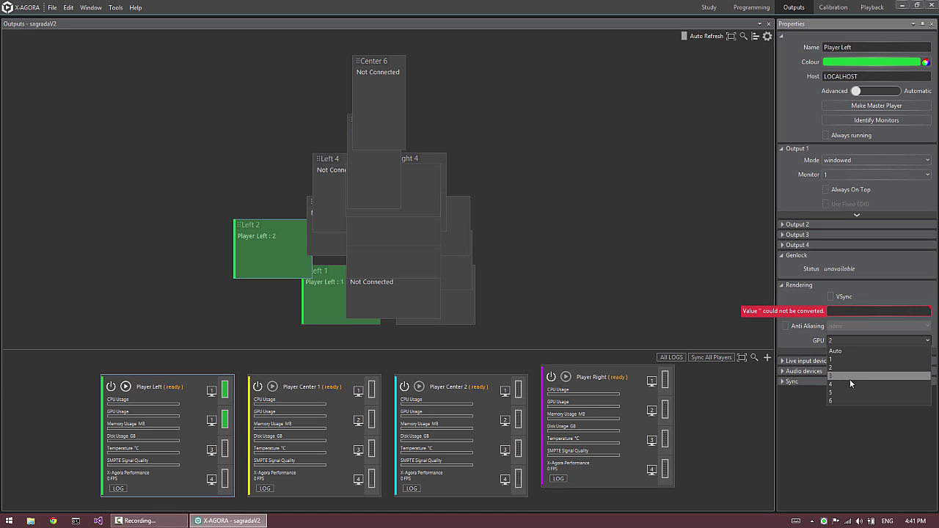
left_click(796, 342)
- Expand Live input devices and check Input 1's choices, leaving it on Auto
left_click(785, 362)
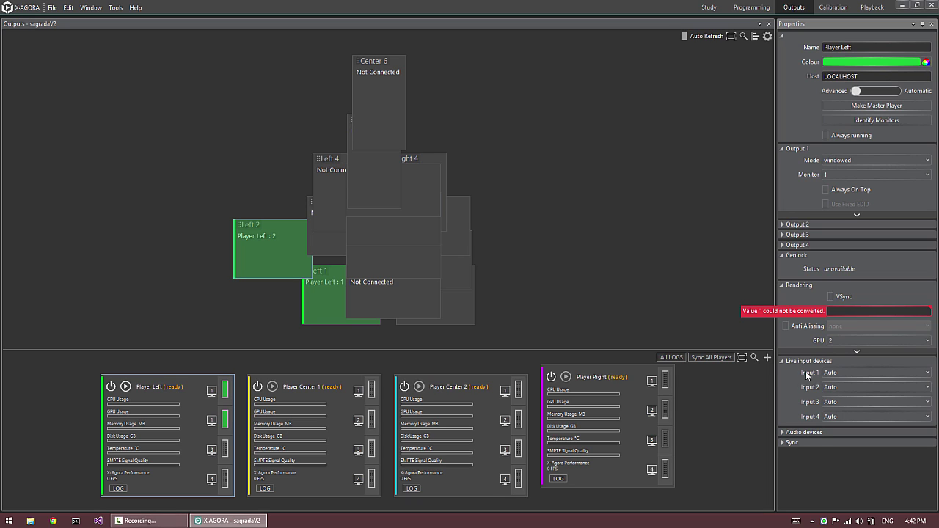
left_click(838, 374)
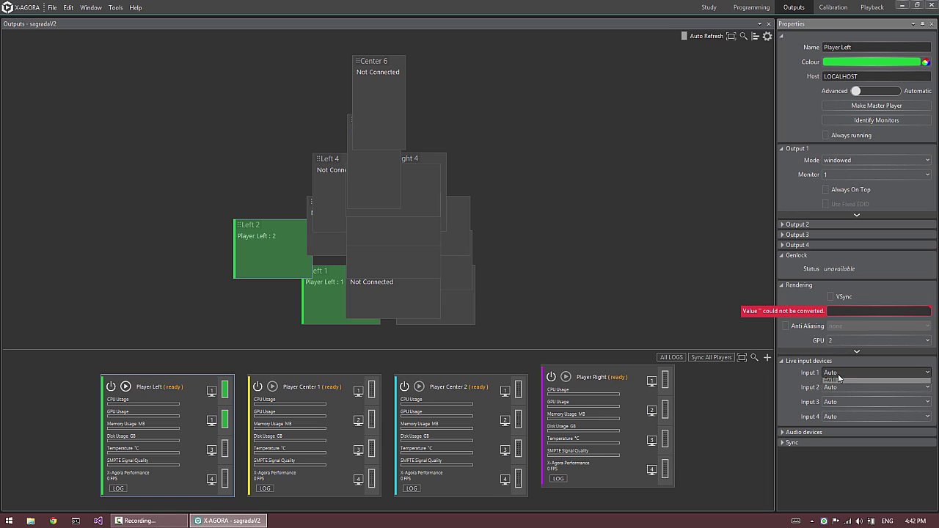
left_click(801, 379)
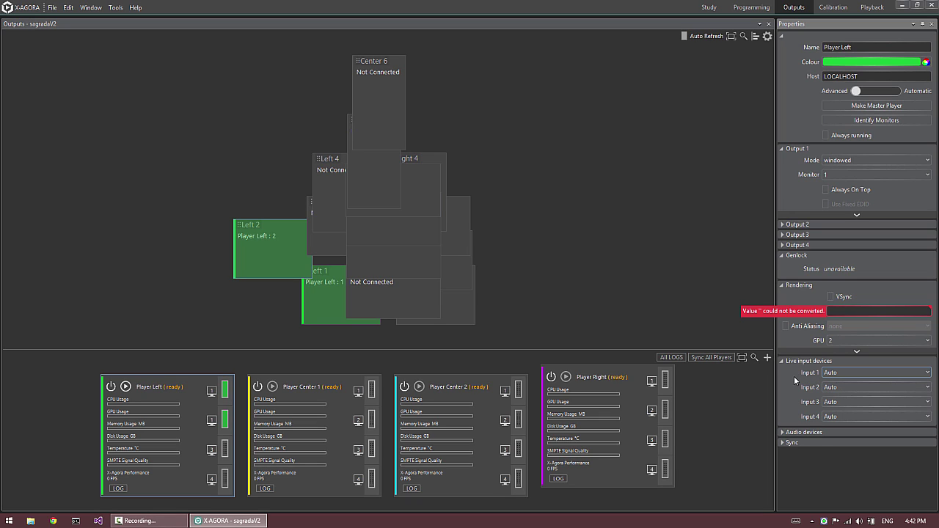
left_click(833, 375)
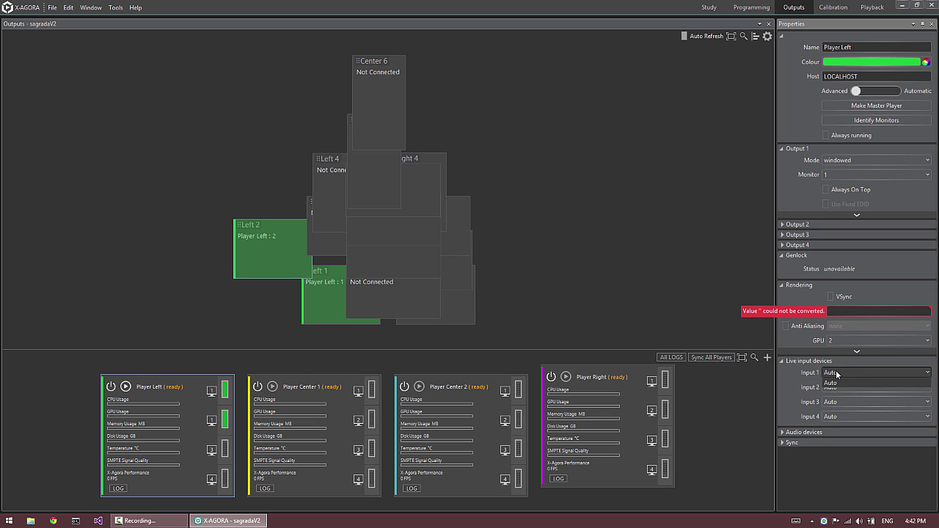
left_click(792, 364)
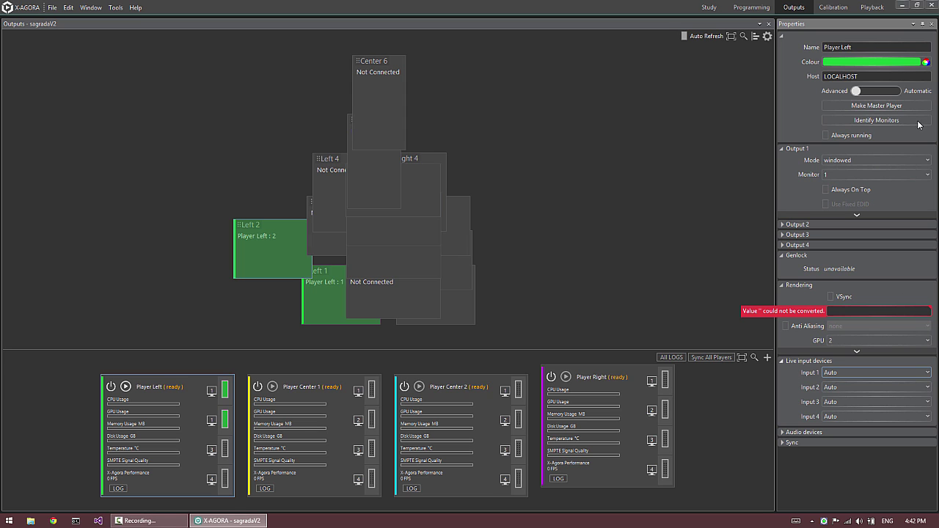
- Move clip 2 on Media Layer 1 to 00:02:45.23 with Input 2 as its input device
left_click(761, 7)
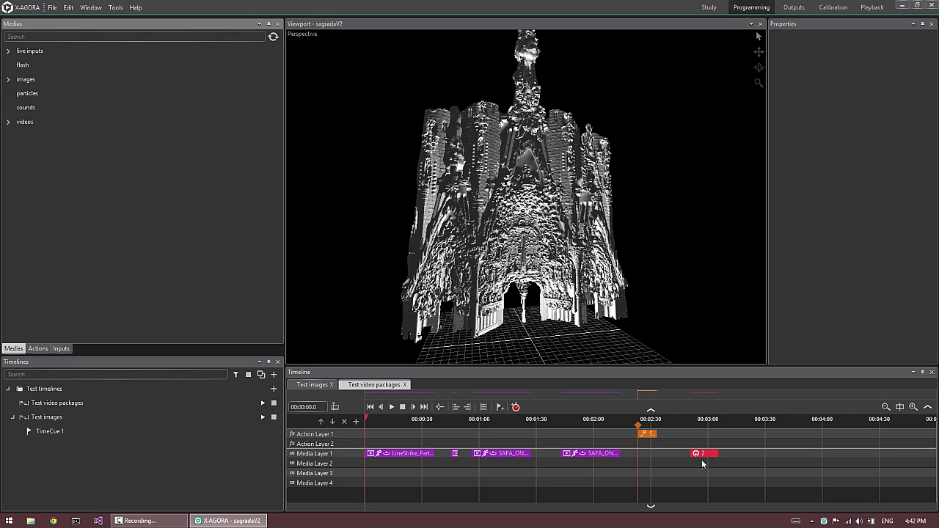
left_click(703, 455)
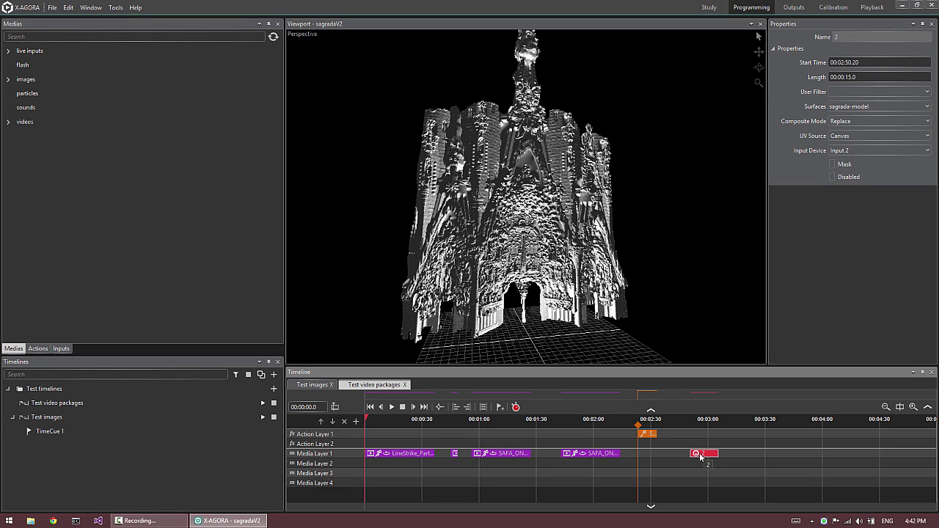
left_click_drag(701, 456, 690, 455)
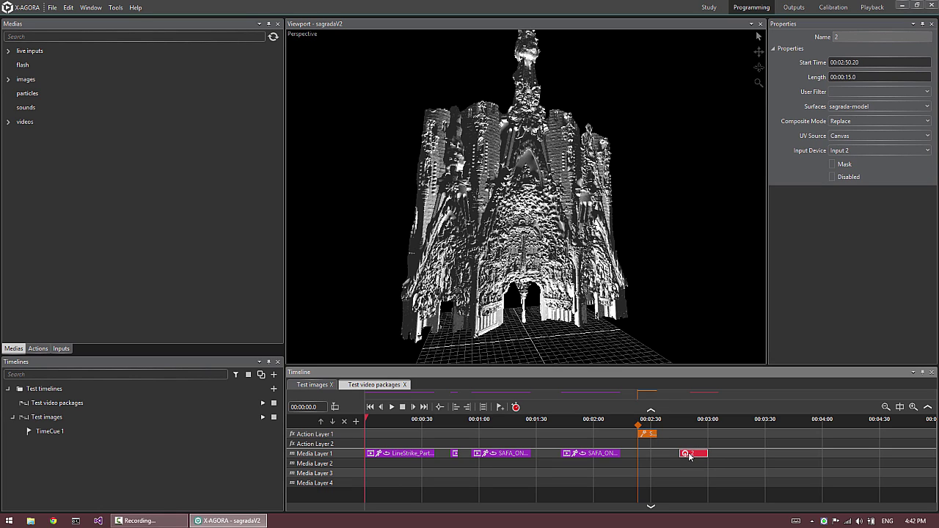
left_click(851, 152)
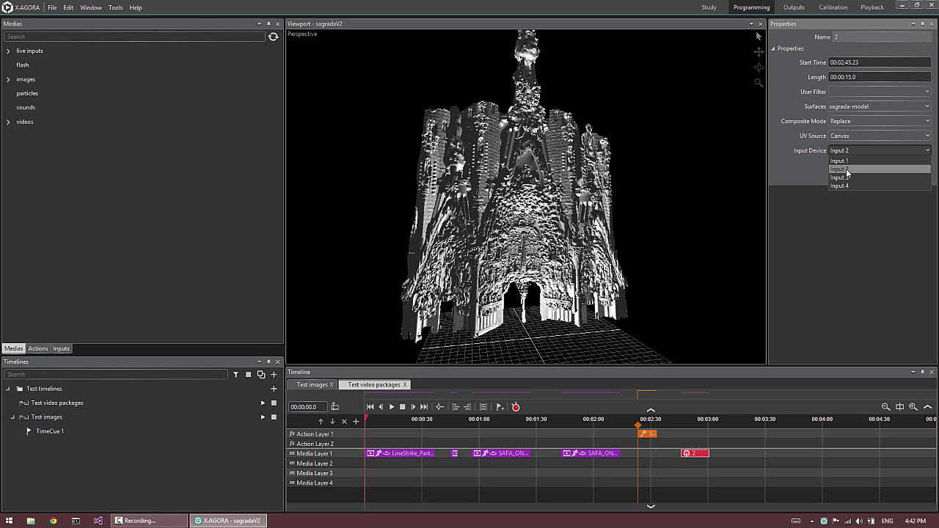
left_click(847, 169)
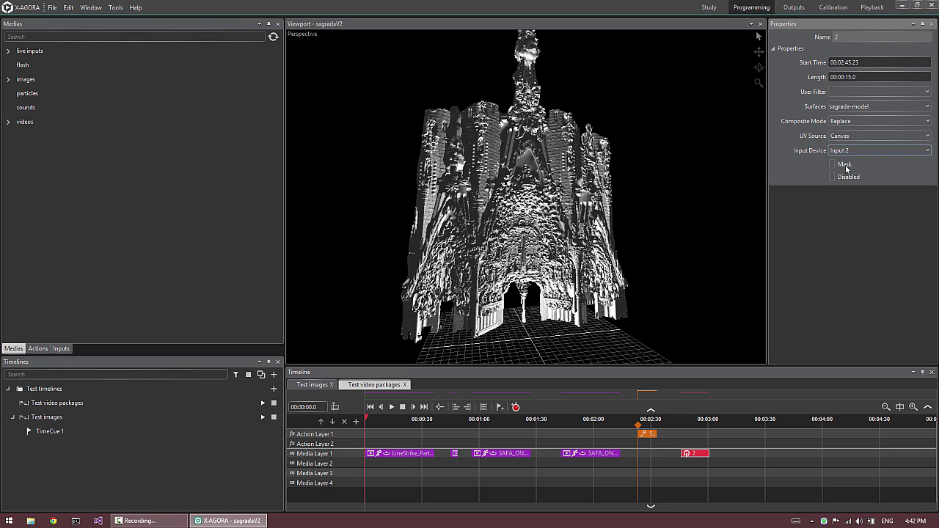
left_click(800, 9)
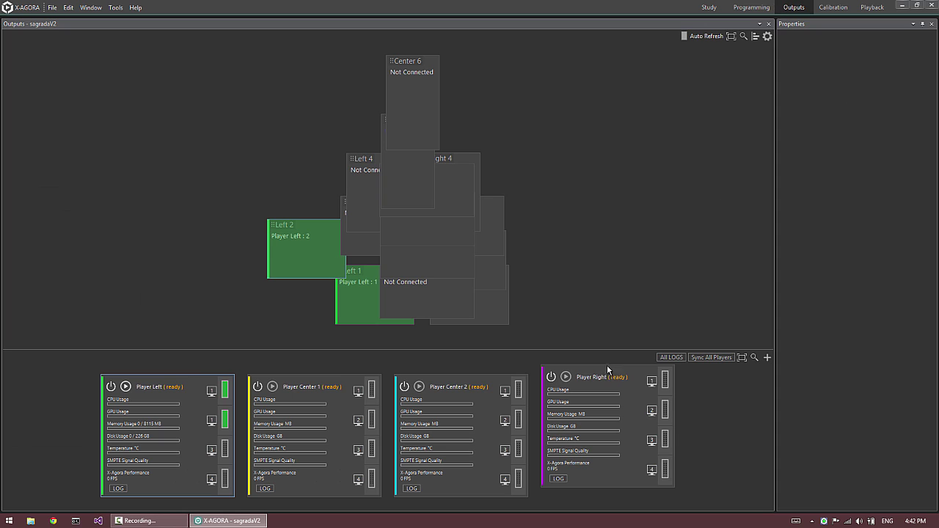
- Select Player Left and expand its Audio devices and Sync sections, showing Sync Status Synced
left_click(222, 422)
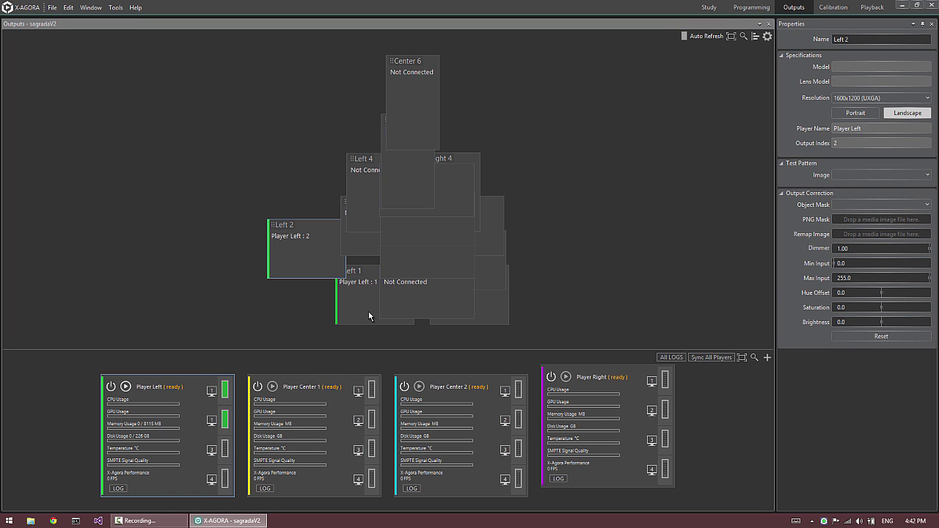
left_click(167, 387)
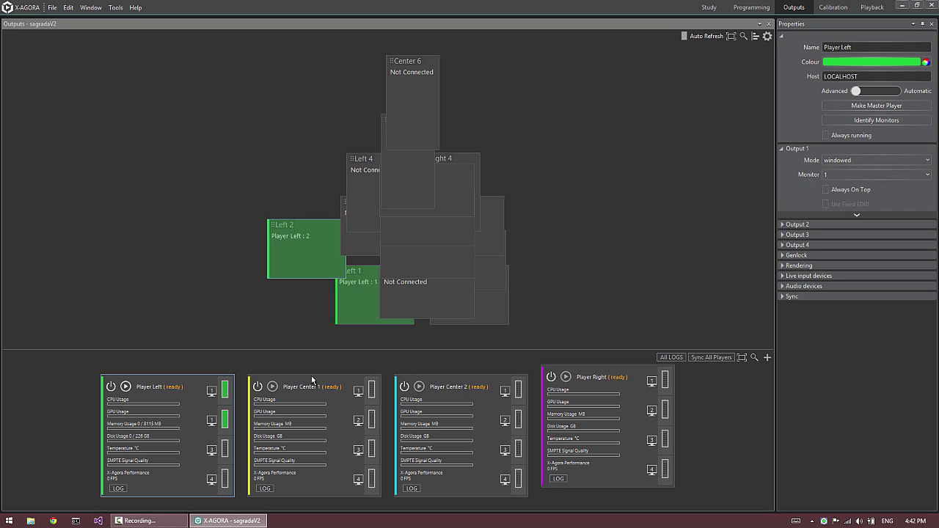
left_click(783, 276)
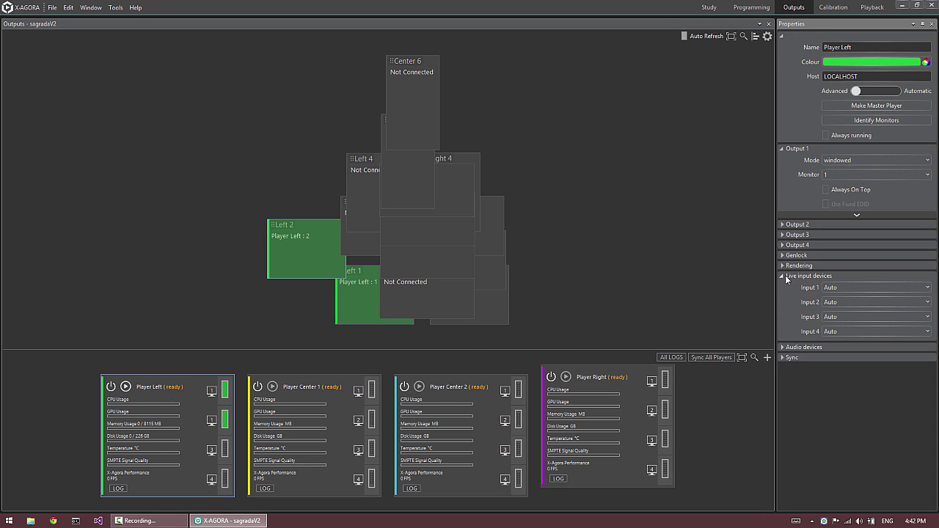
left_click(784, 276)
left_click(784, 286)
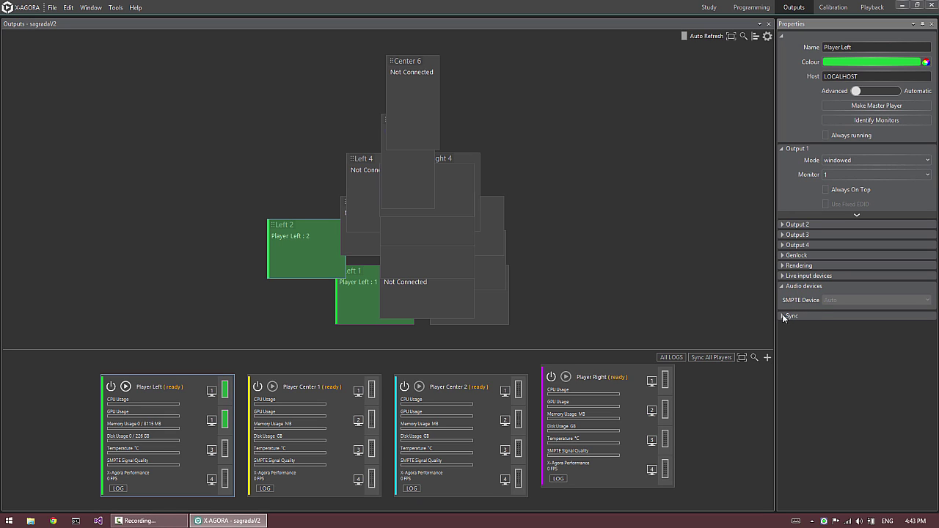
left_click(782, 315)
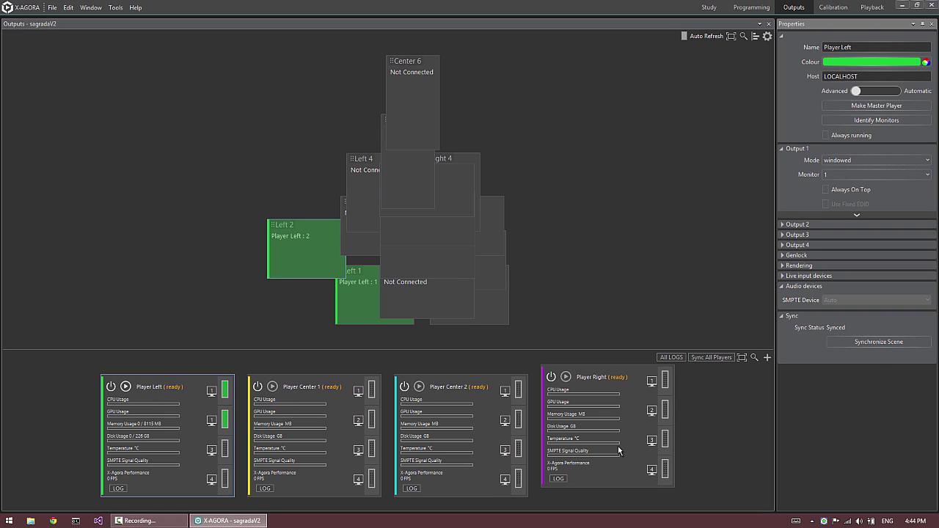
- Place Left 1 under Left 2, shift Left 4 up-left, and auto-arrange the screens centred
left_click(301, 386)
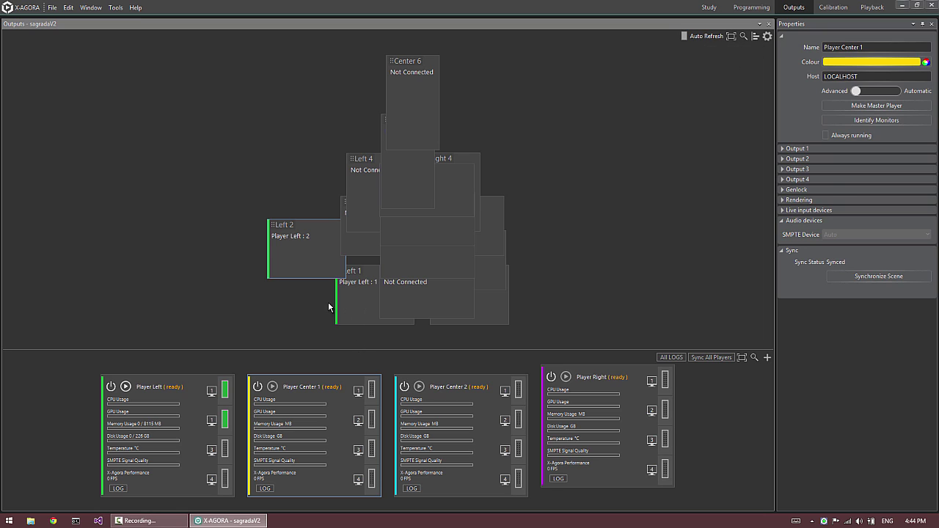
left_click_drag(329, 306, 310, 308)
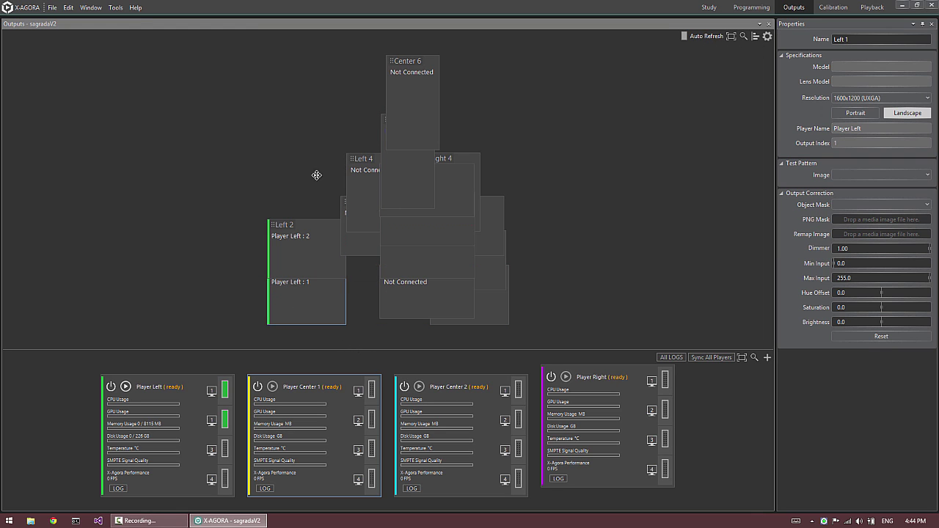
left_click_drag(359, 184, 330, 168)
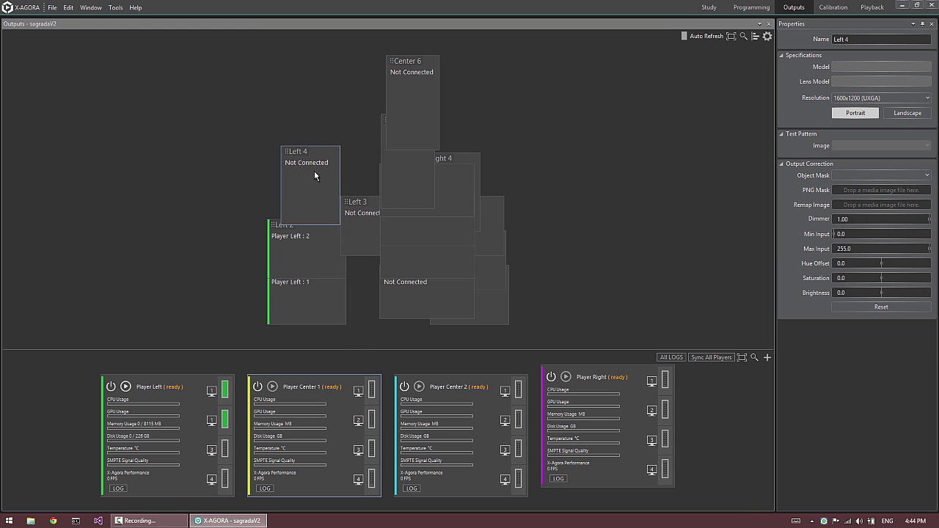
left_click(756, 37)
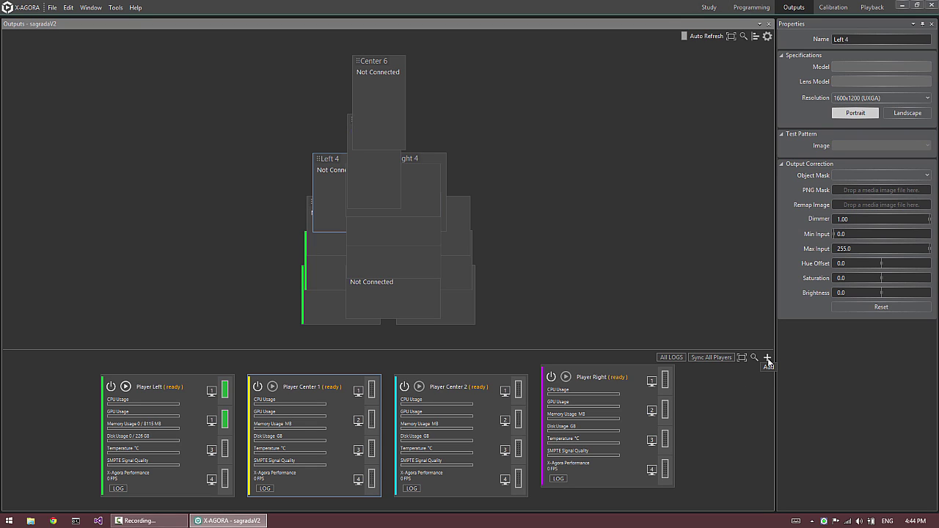
- Clear the player selection and dismiss the add-player options without adding a player
left_click(711, 404)
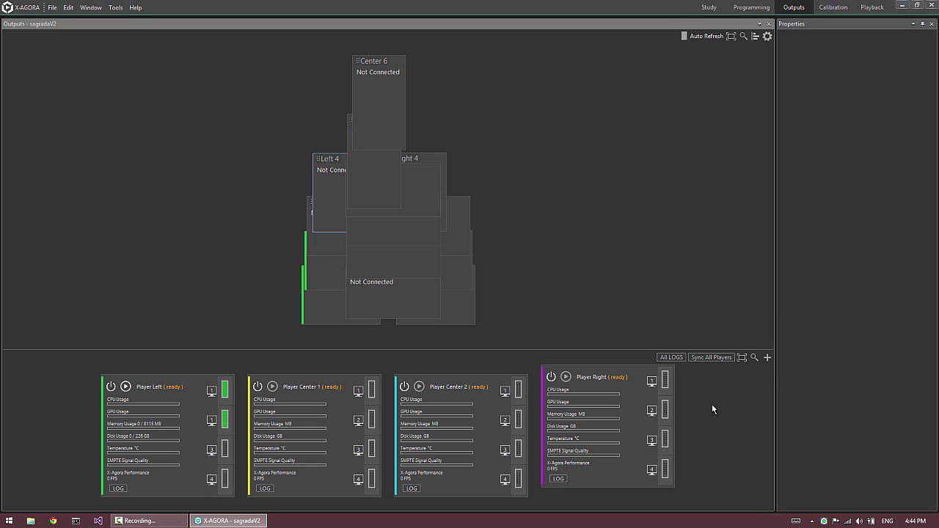
left_click(769, 358)
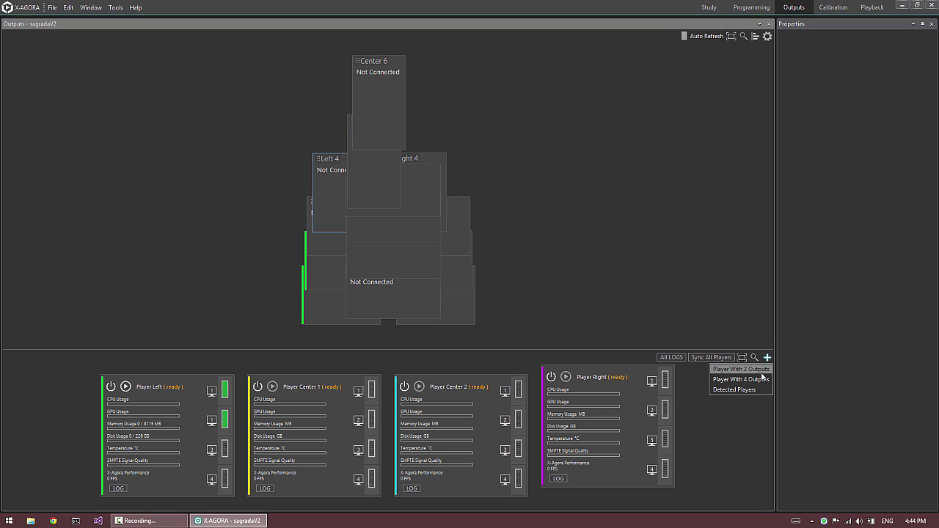
left_click(740, 441)
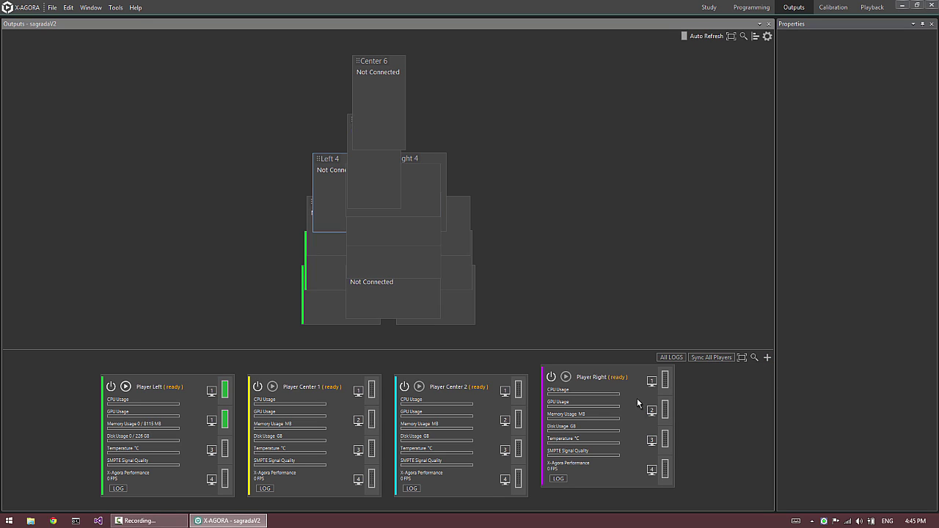
- Sync all players, select Player Right, and sync again until it reports Synced
left_click(709, 360)
left_click(596, 381)
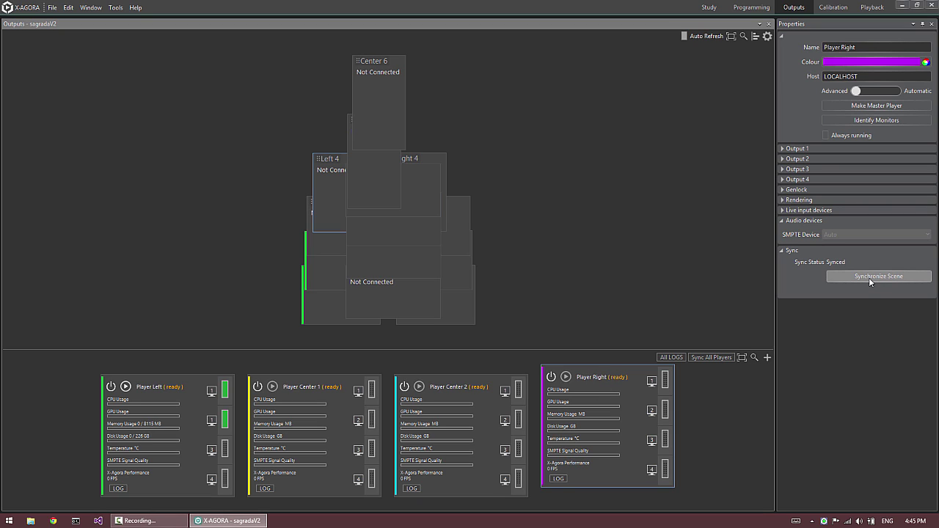
left_click(706, 358)
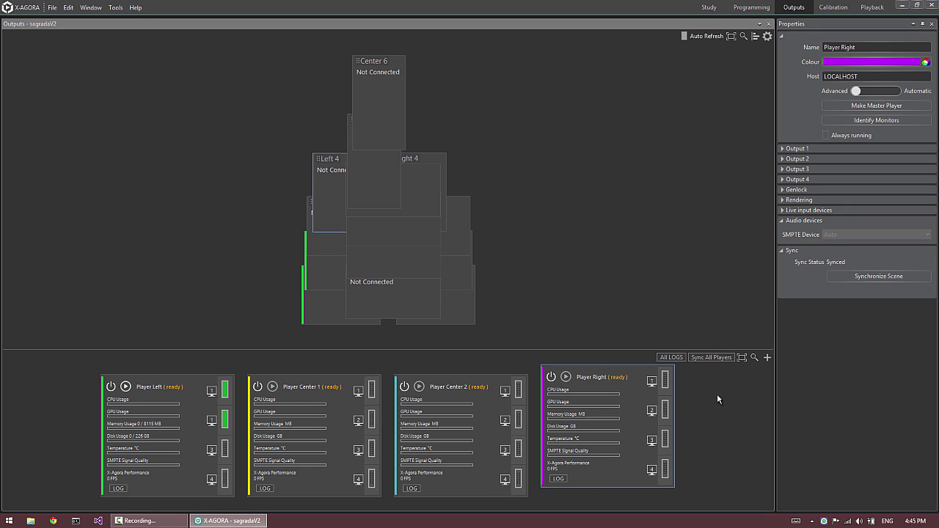
left_click(671, 357)
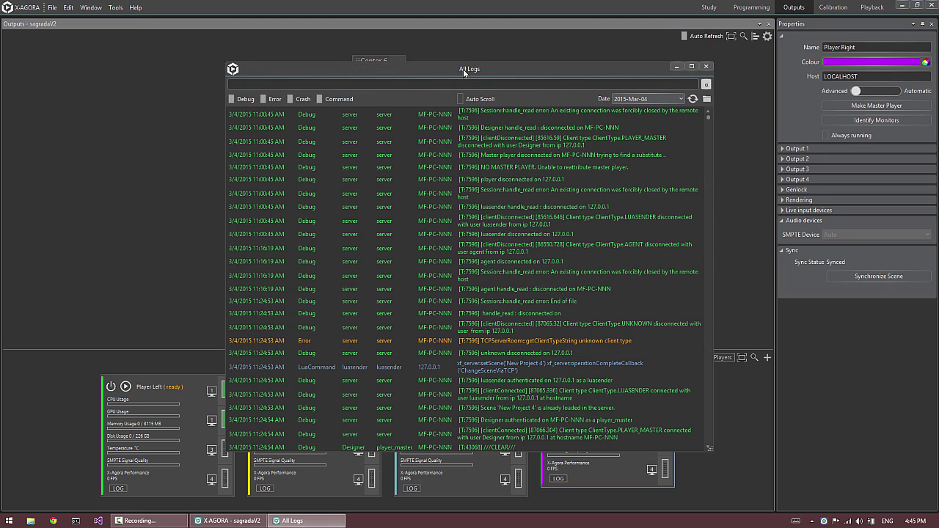
mouse_move(463, 69)
left_mouse_down()
mouse_move(252, 115)
mouse_move(256, 47)
left_mouse_up()
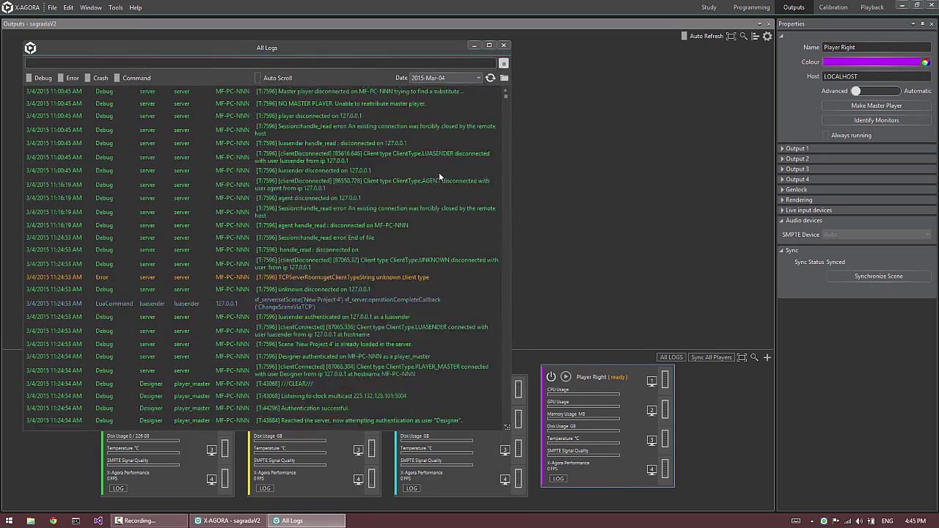
left_click(504, 45)
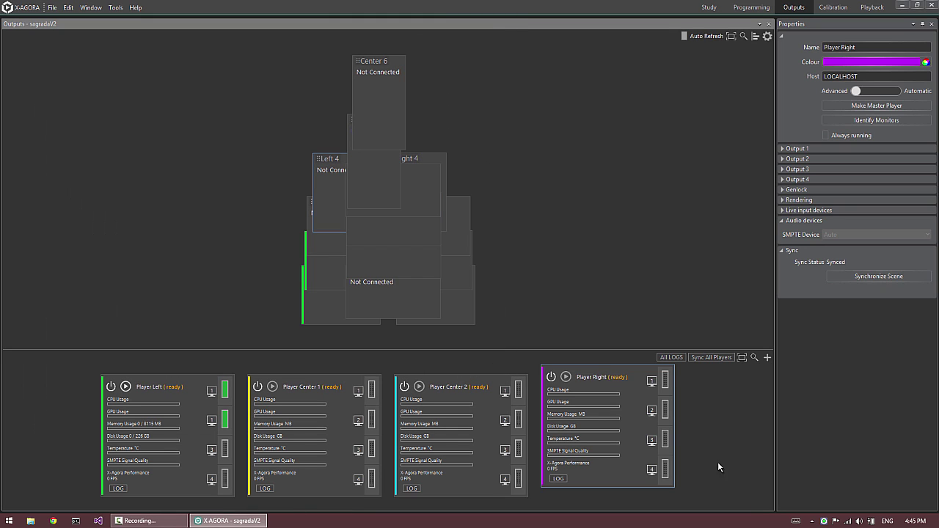